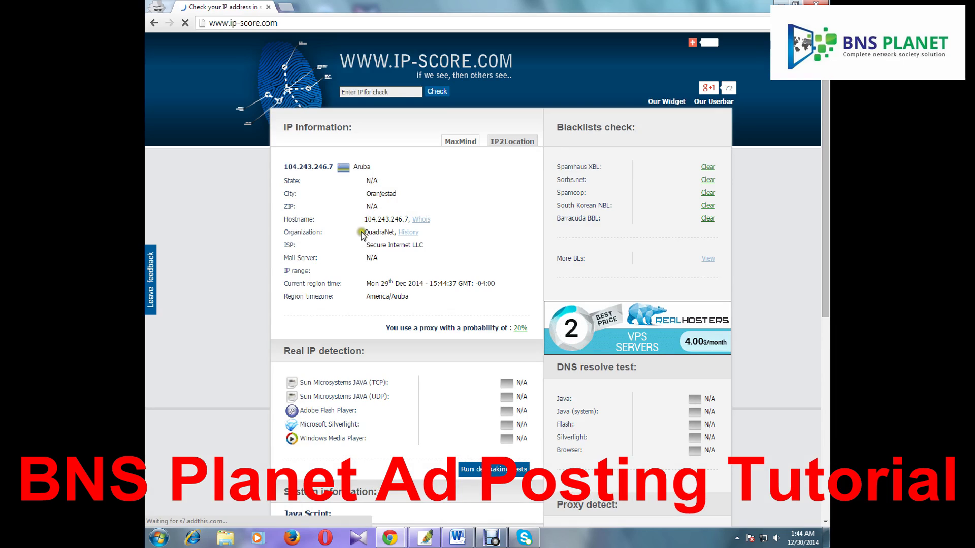
# Note the old Oranjestad location, then disconnect and reconnect the BNSP VPN
pyautogui.moveTo(365, 194); pyautogui.dragTo(411, 195)
pyautogui.click(413, 194)
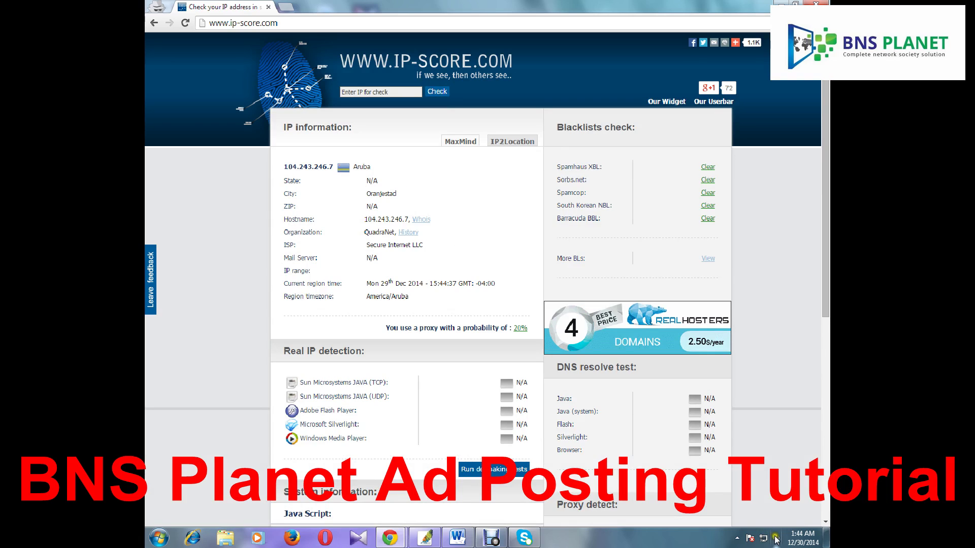
pyautogui.moveTo(766, 542)
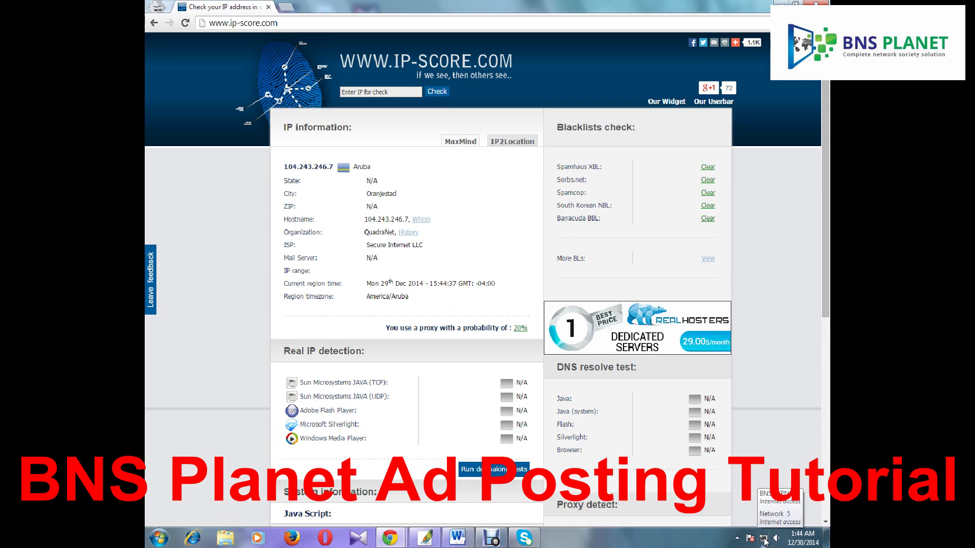
pyautogui.click(764, 539)
pyautogui.click(723, 405)
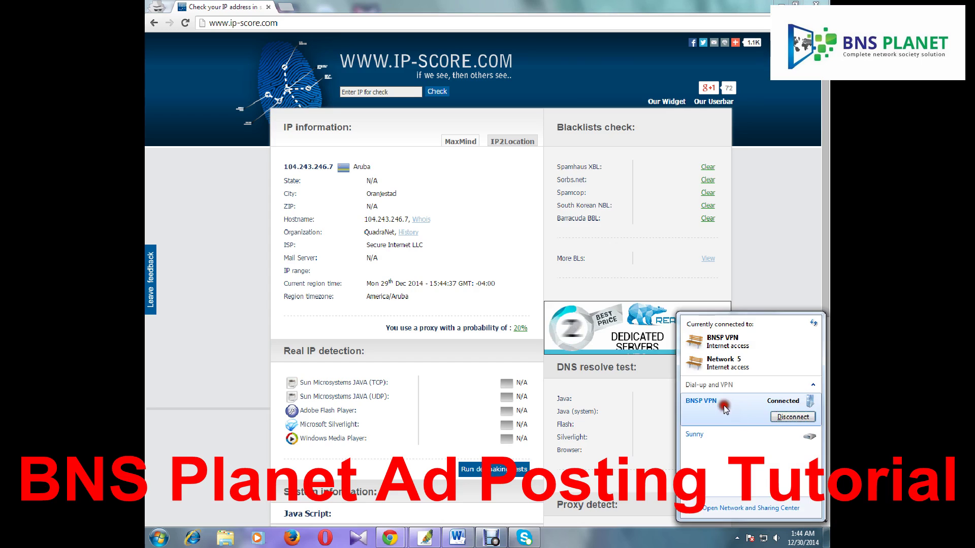
pyautogui.click(794, 415)
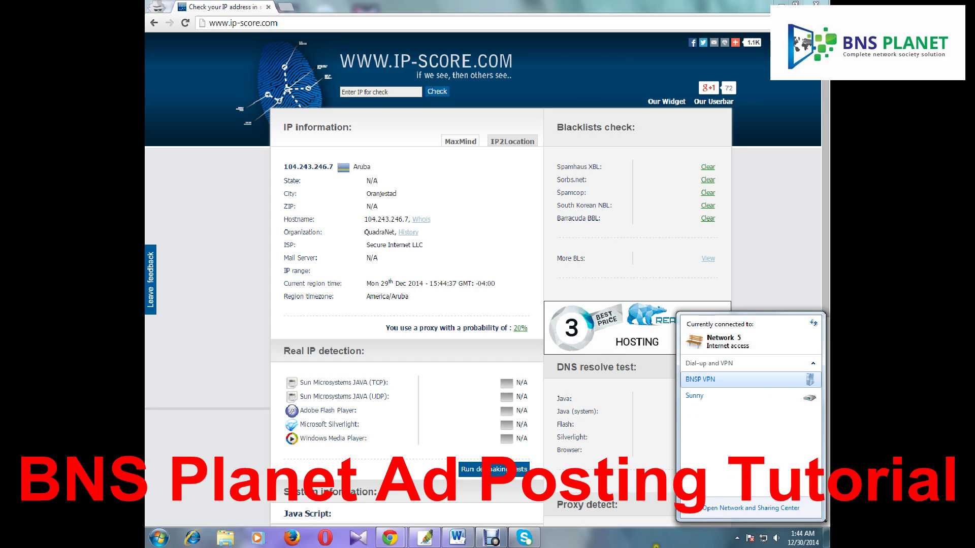
pyautogui.click(757, 378)
pyautogui.click(785, 396)
pyautogui.click(416, 367)
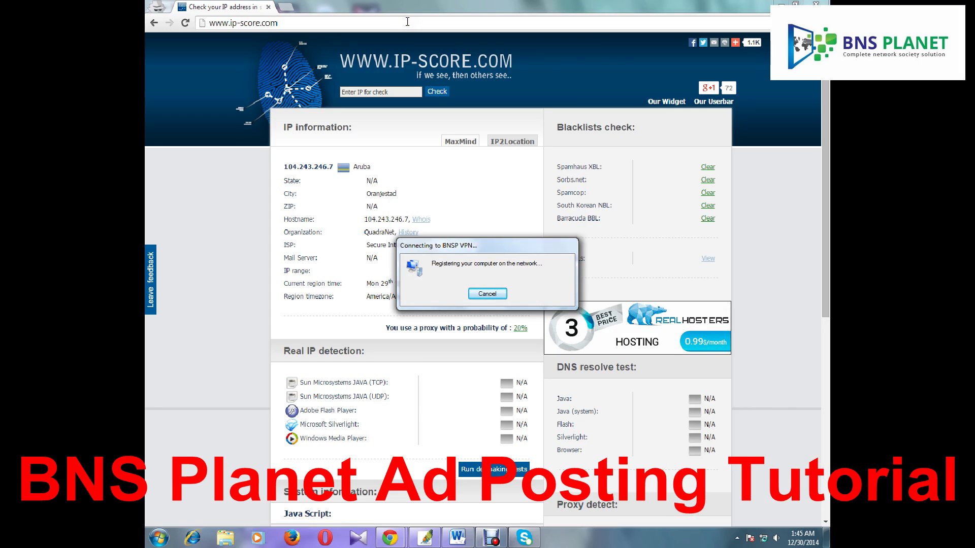
# Reload ip-score.com to confirm IP 23.229.122.4 in Los Angeles, ZIP 90014, then open a blank tab
pyautogui.click(407, 22)
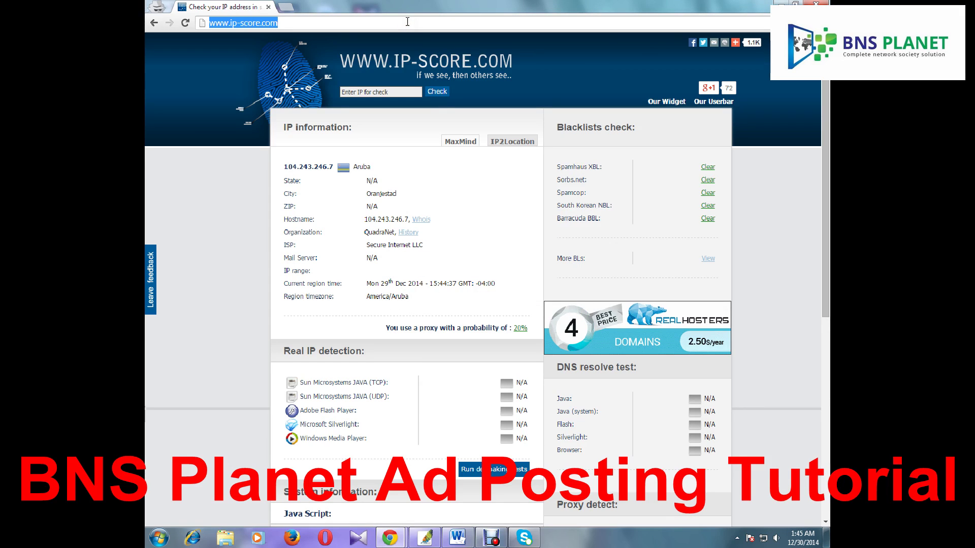
pyautogui.press('Return')
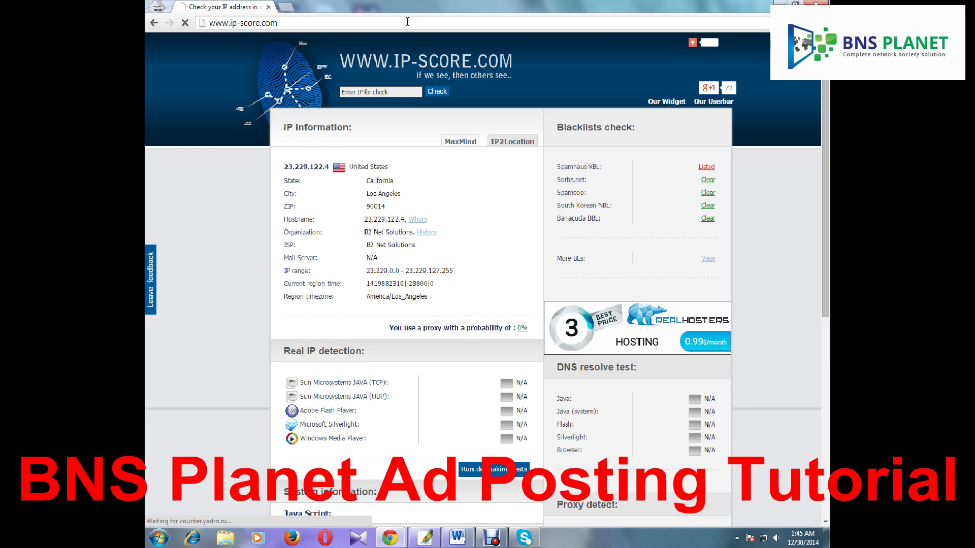
pyautogui.moveTo(349, 167); pyautogui.dragTo(396, 203)
pyautogui.click(401, 203)
pyautogui.moveTo(282, 169); pyautogui.dragTo(329, 170)
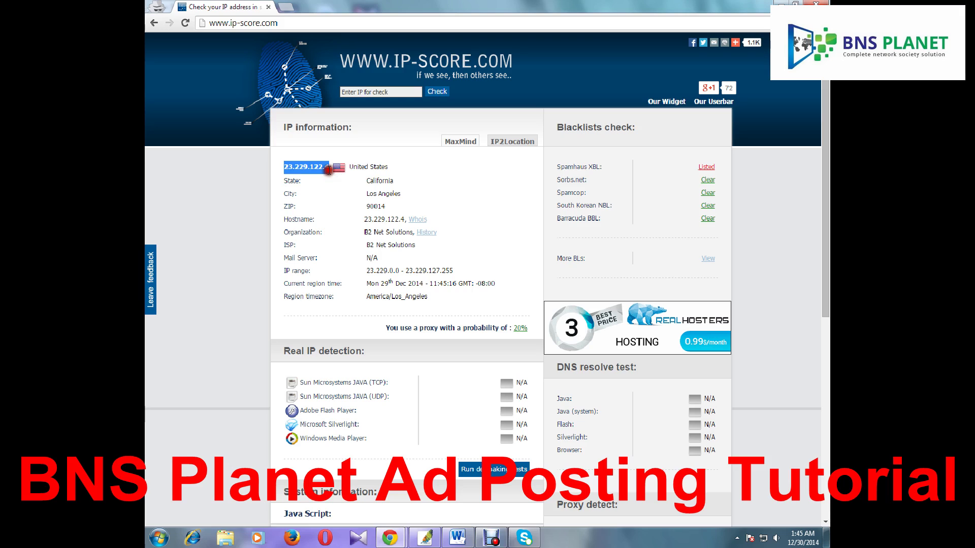
pyautogui.click(286, 6)
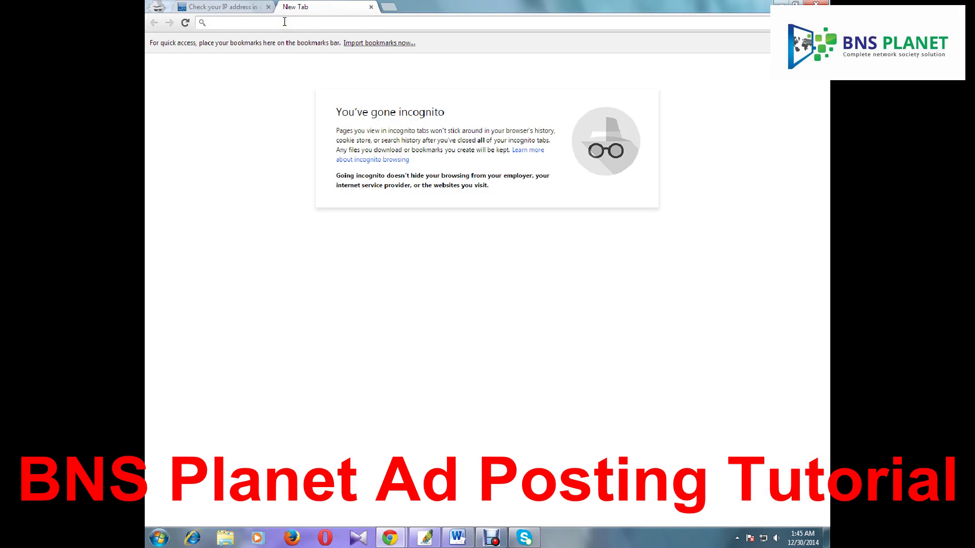
# Load backpage.com and check that the IP lookup shows California
pyautogui.write('back')
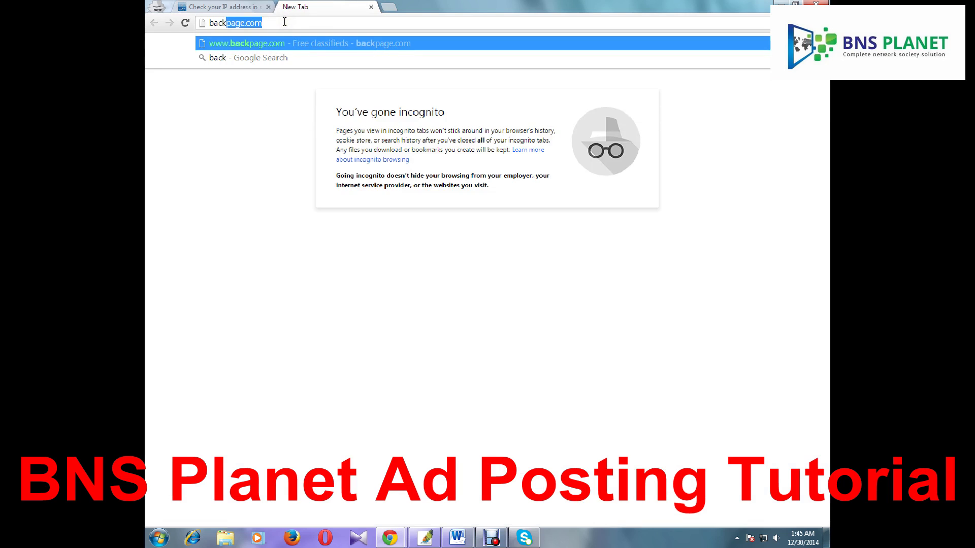
pyautogui.write('page.com')
pyautogui.press('Return')
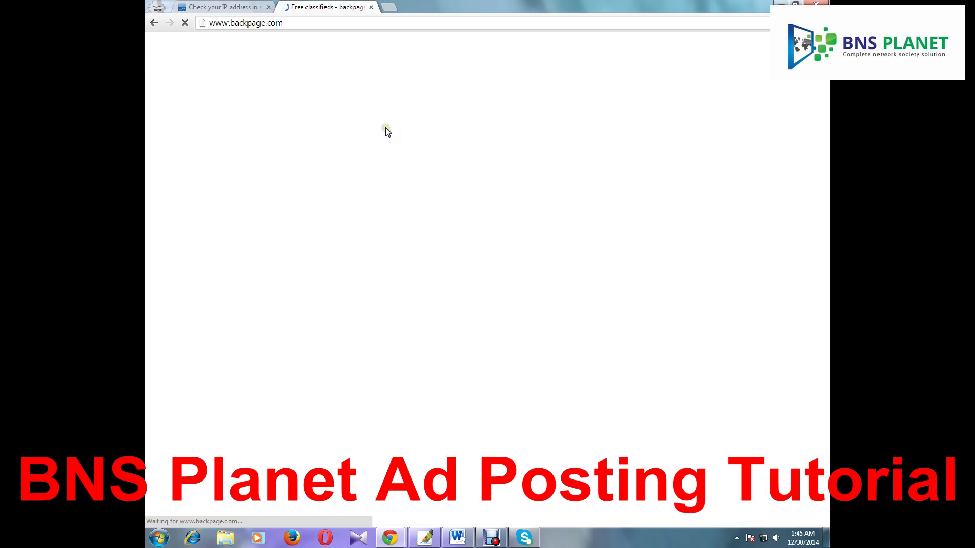
pyautogui.click(240, 11)
pyautogui.moveTo(366, 181); pyautogui.dragTo(401, 194)
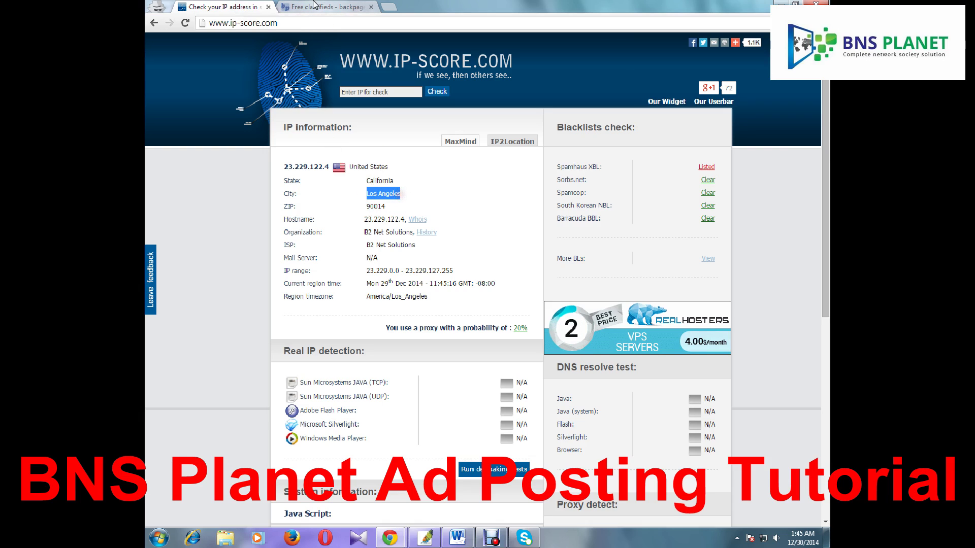
# Open the Los Angeles classifieds under California and bring up the Pet Bounce ad document
pyautogui.click(313, 7)
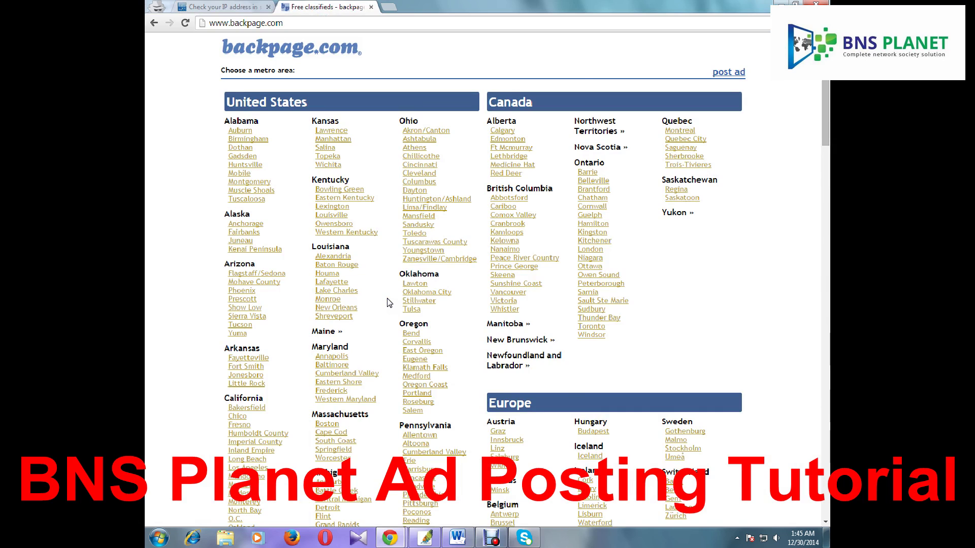
pyautogui.scroll(-3, 384, 298)
pyautogui.moveTo(220, 236); pyautogui.dragTo(269, 247)
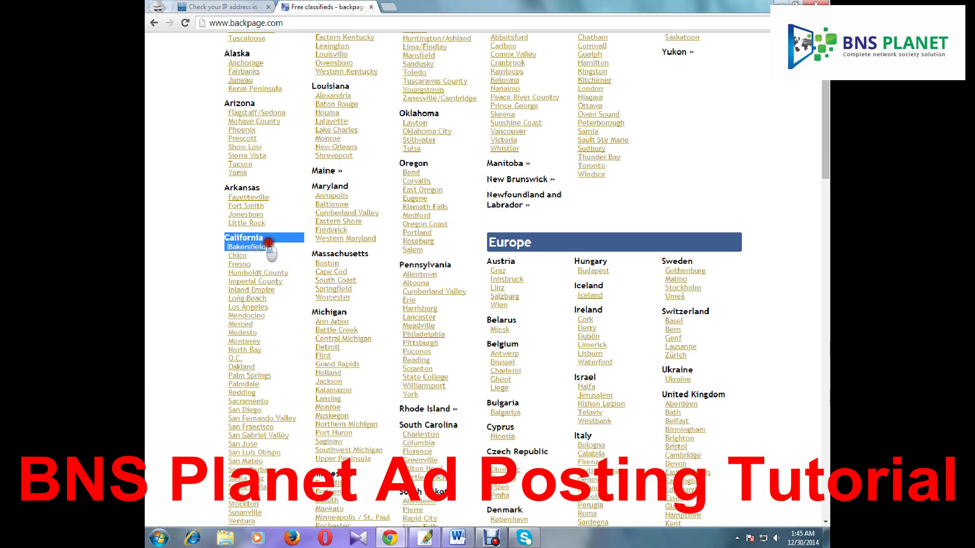
pyautogui.scroll(-2, 288, 250)
pyautogui.click(174, 247)
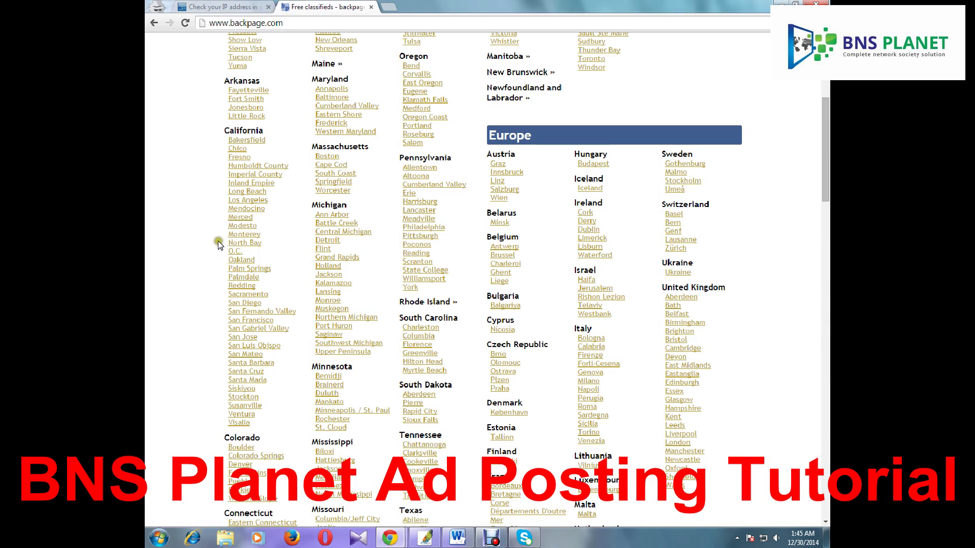
pyautogui.moveTo(218, 197); pyautogui.dragTo(270, 202)
pyautogui.click(272, 202)
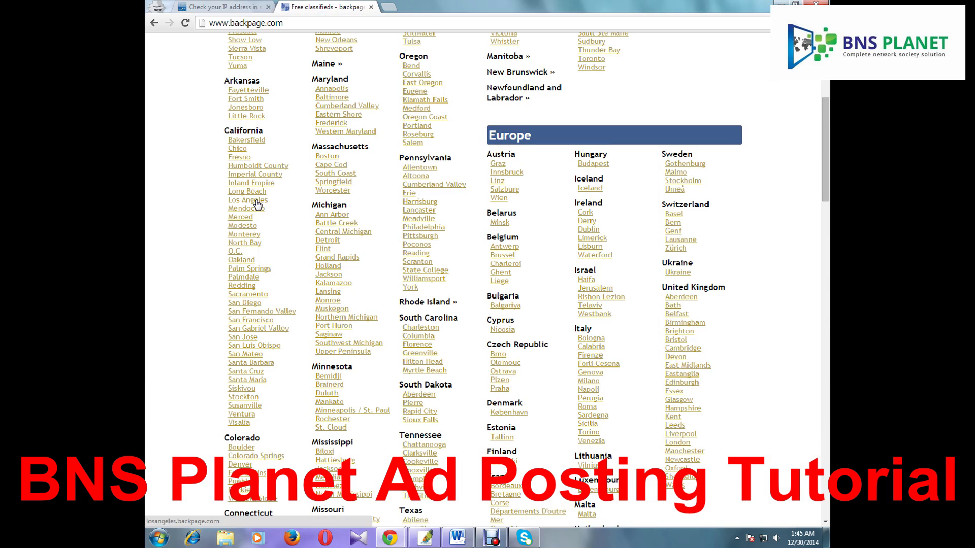
pyautogui.middleClick(256, 201)
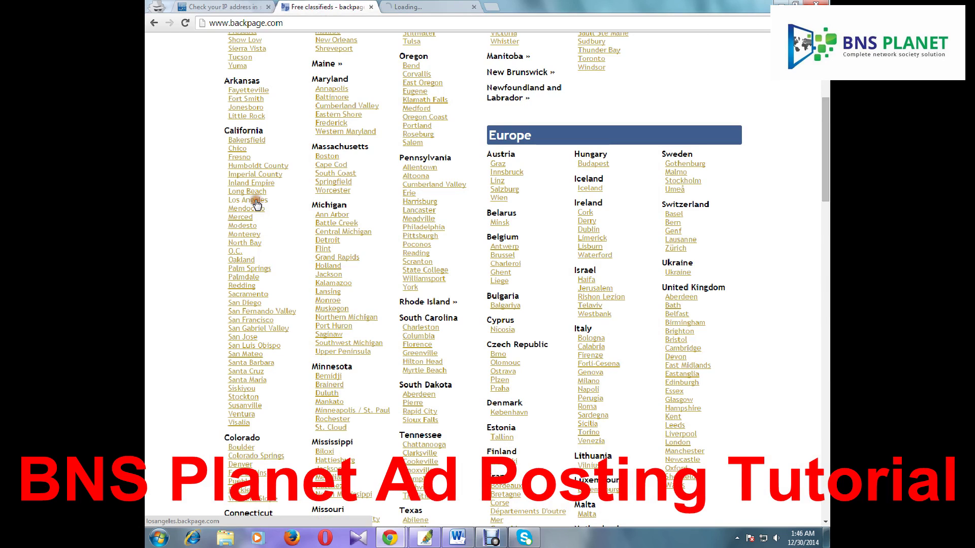
pyautogui.click(421, 7)
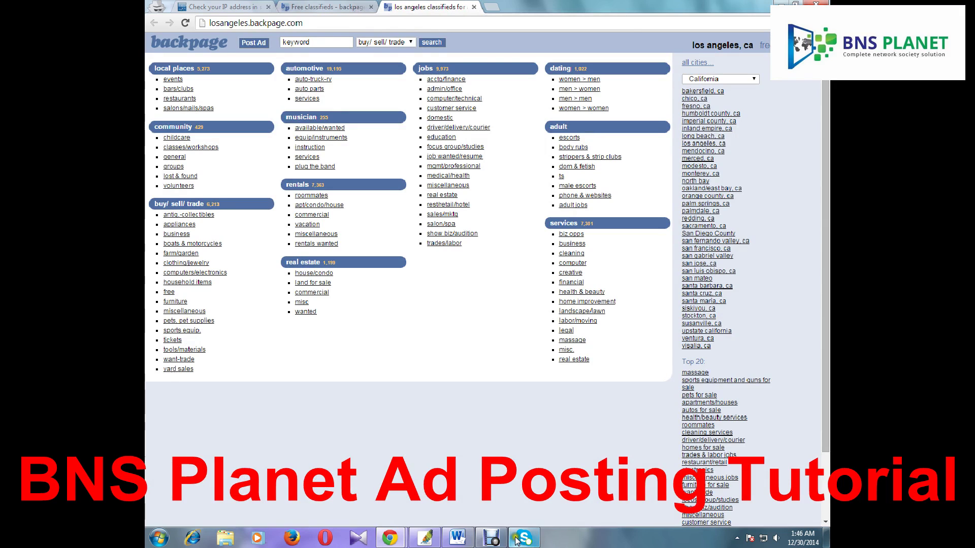
pyautogui.click(457, 535)
# Look over the Pet Bounce title and ad text, then minimize Word back to the browser
pyautogui.click(477, 284)
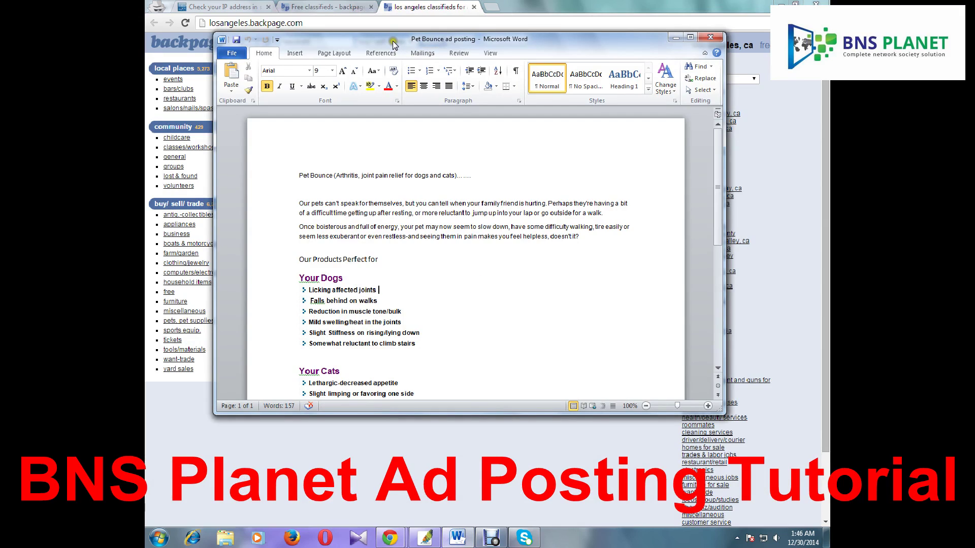
pyautogui.moveTo(298, 175); pyautogui.dragTo(459, 177)
pyautogui.click(314, 189)
pyautogui.click(338, 188)
pyautogui.click(497, 190)
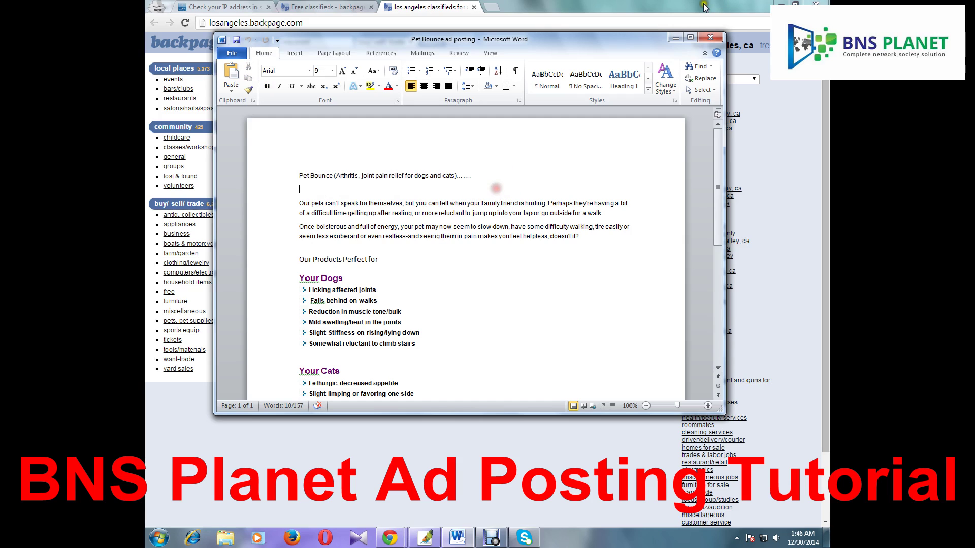
pyautogui.click(675, 37)
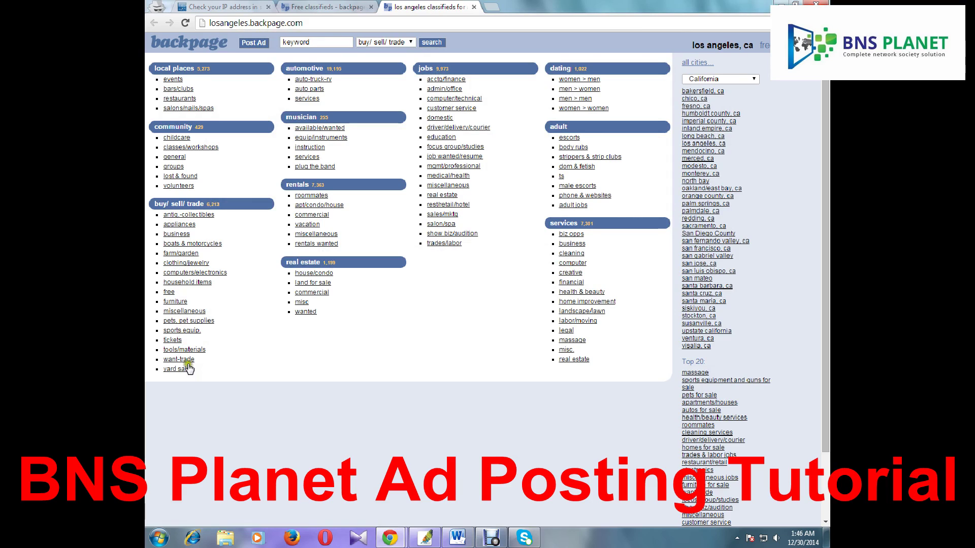
# Glance at the pets listings in a separate tab, close it, and start a new ad with Post Ad
pyautogui.middleClick(207, 323)
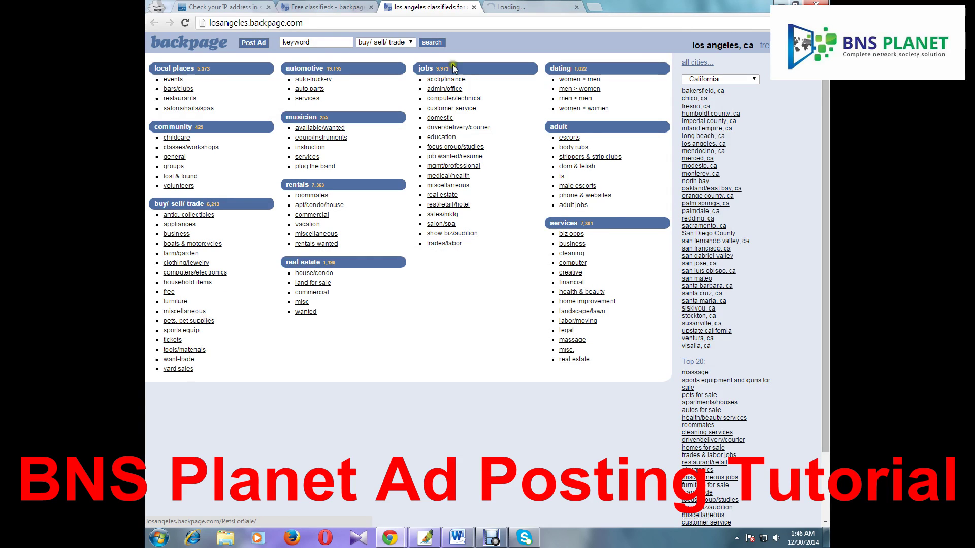
pyautogui.click(527, 7)
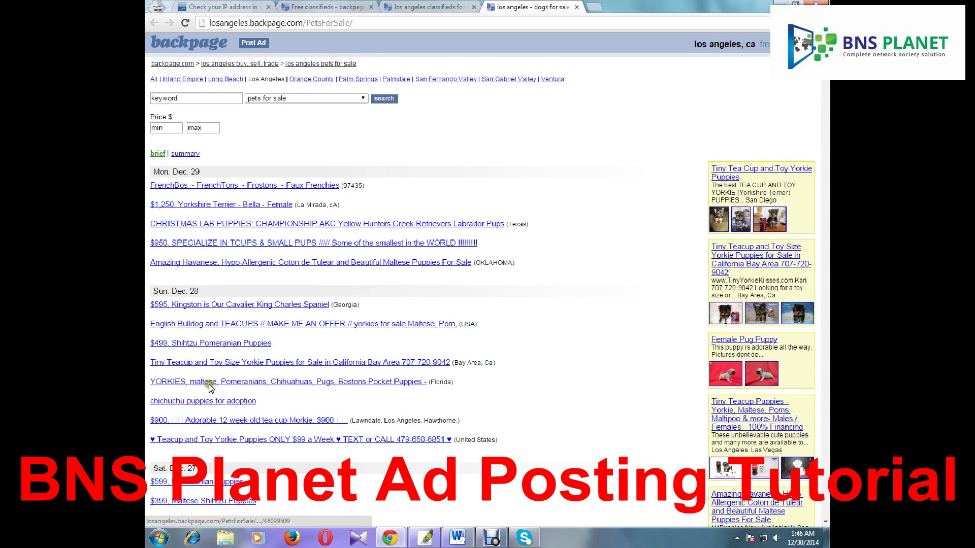
pyautogui.click(575, 7)
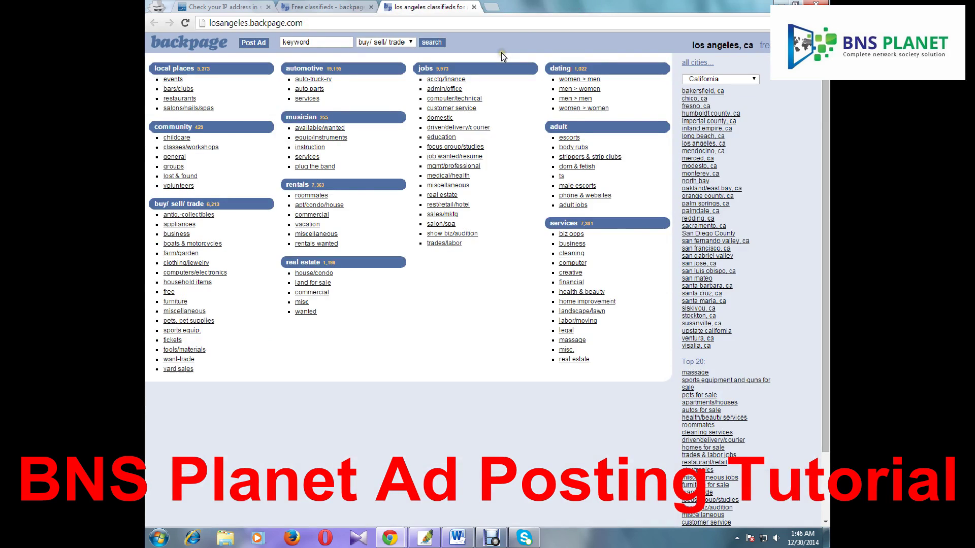
pyautogui.click(248, 44)
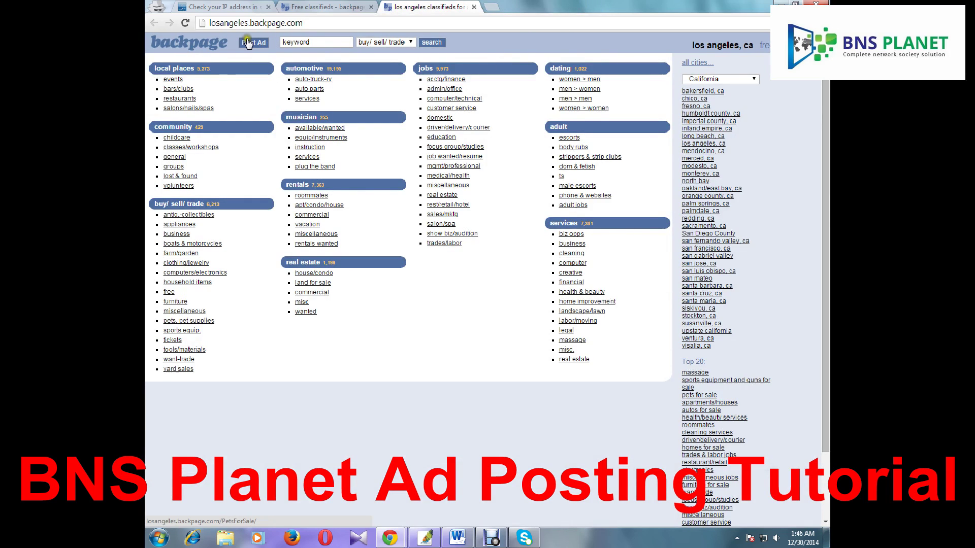
pyautogui.click(250, 45)
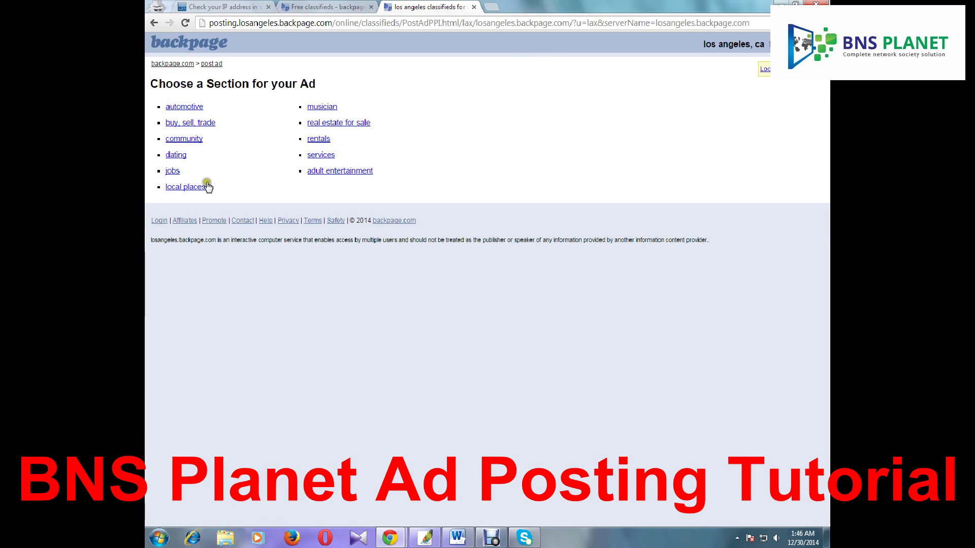
# Choose buy, sell, trade › pets for sale › Los Angeles for the new ad
pyautogui.click(202, 127)
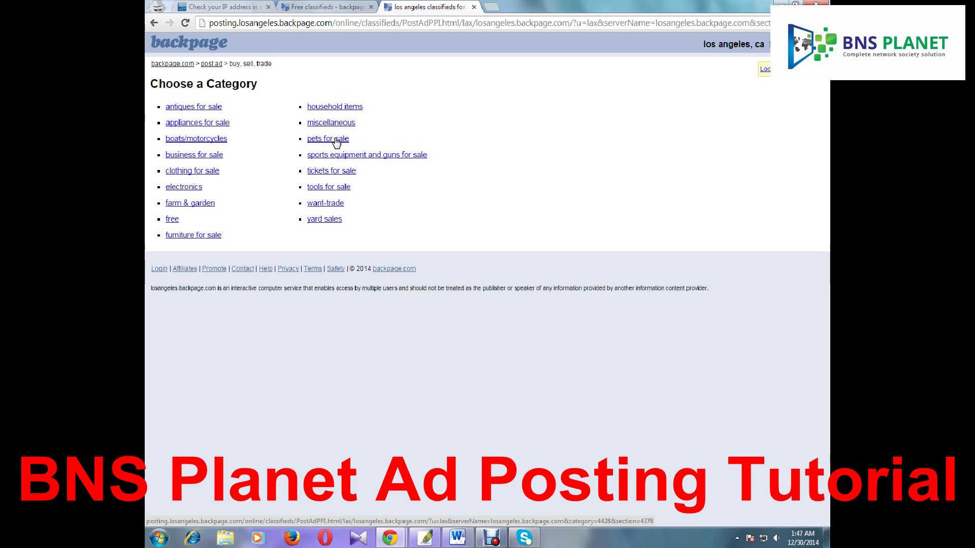
pyautogui.click(337, 140)
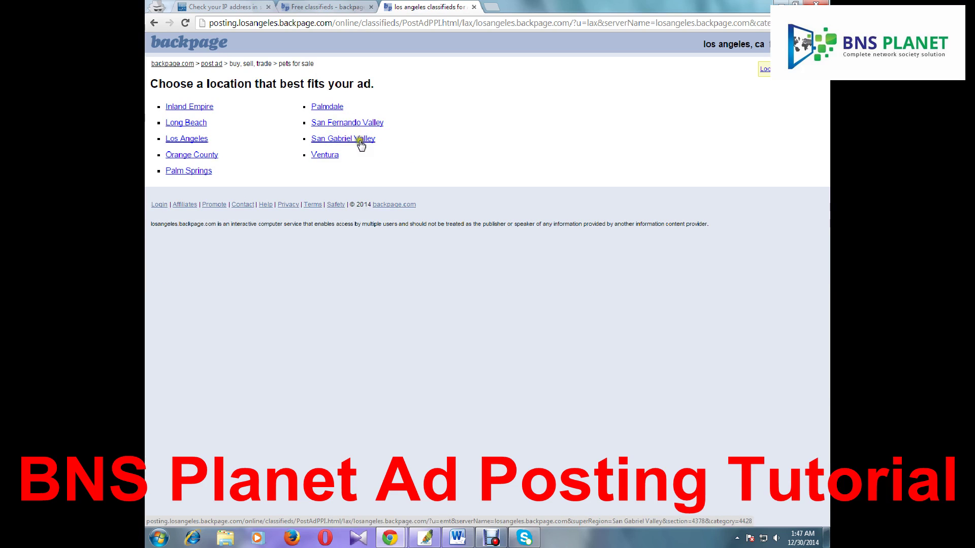
pyautogui.click(198, 139)
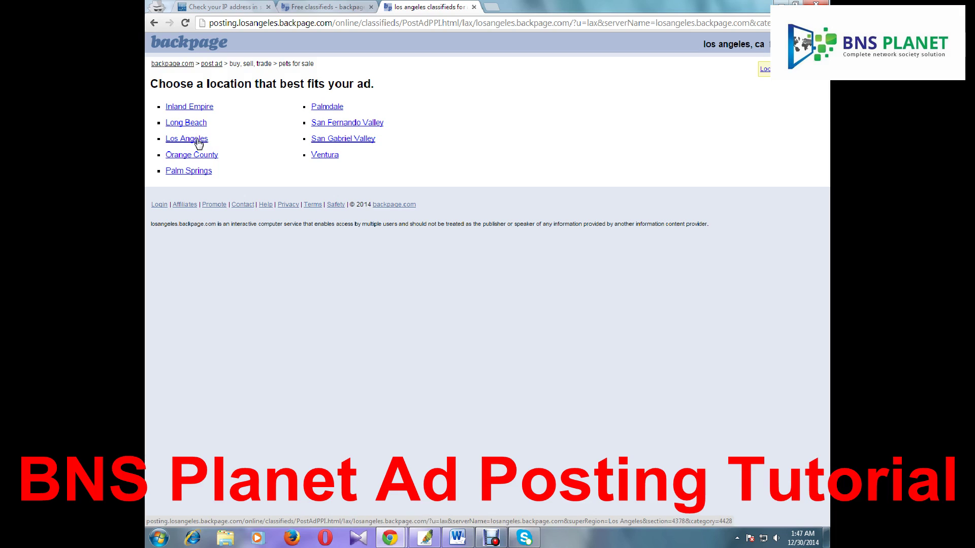
pyautogui.click(176, 139)
pyautogui.click(198, 142)
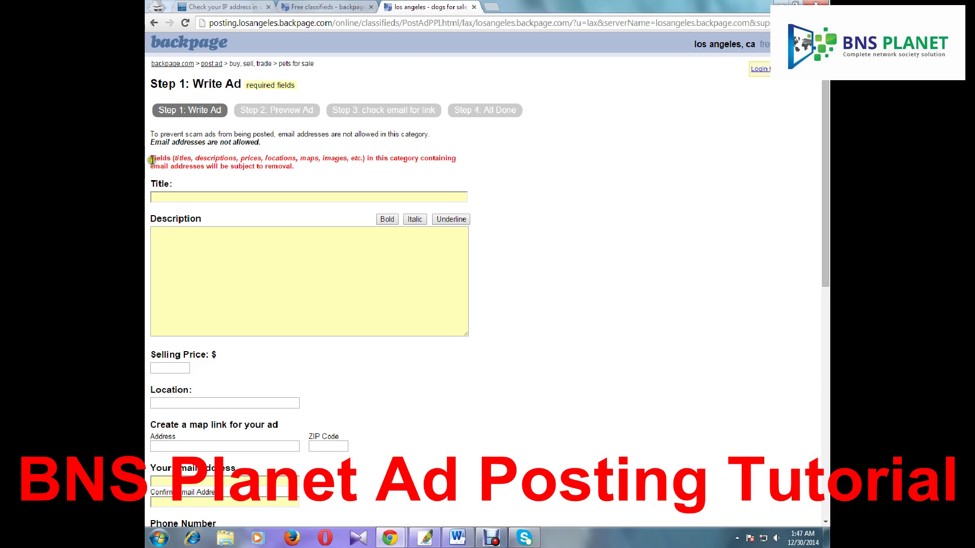
pyautogui.moveTo(150, 157); pyautogui.dragTo(307, 168)
pyautogui.click(303, 172)
pyautogui.click(371, 301)
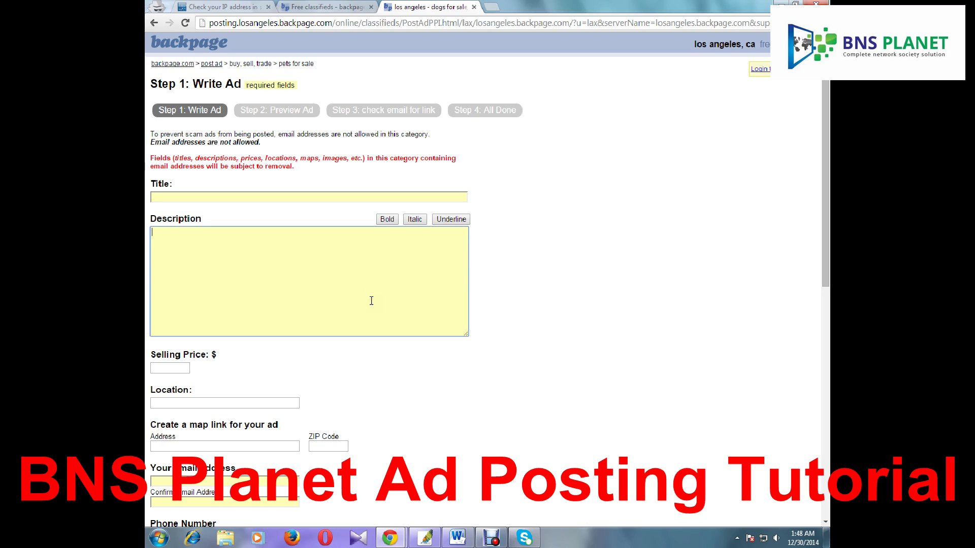
pyautogui.click(259, 275)
pyautogui.scroll(-1, 481, 342)
pyautogui.scroll(1, 481, 342)
pyautogui.moveTo(195, 157); pyautogui.dragTo(238, 158)
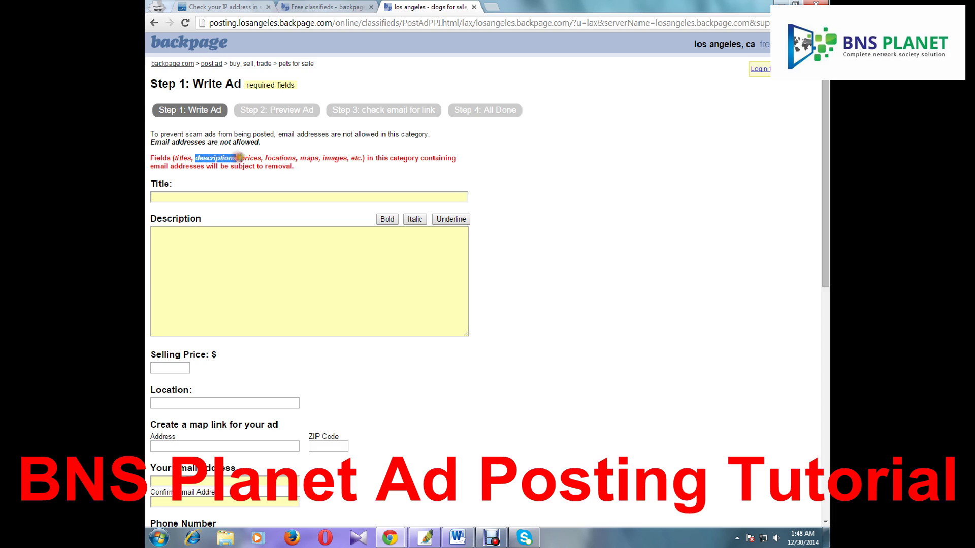
pyautogui.moveTo(174, 158); pyautogui.dragTo(349, 158)
pyautogui.click(240, 158)
pyautogui.click(400, 163)
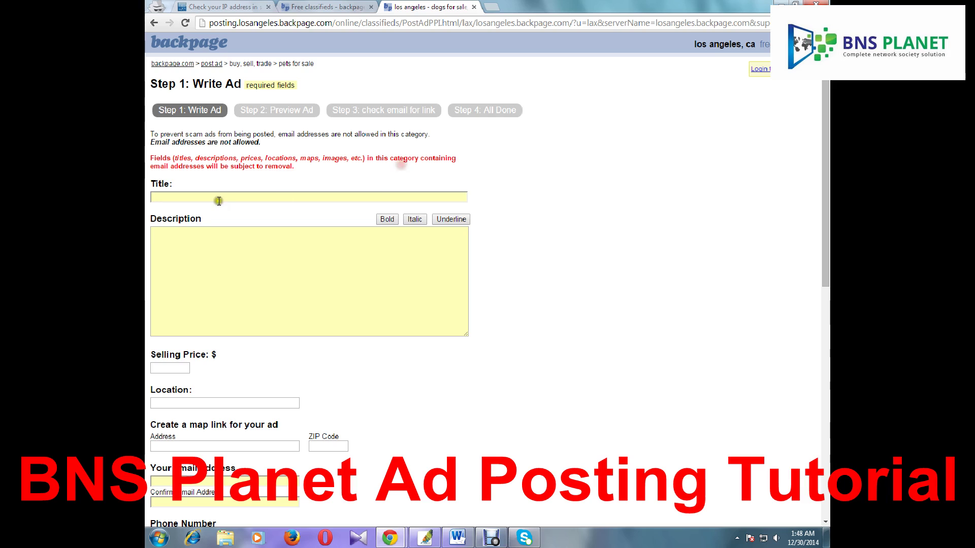
# Copy the Pet Bounce title from Word into the ad's Title field
pyautogui.click(458, 537)
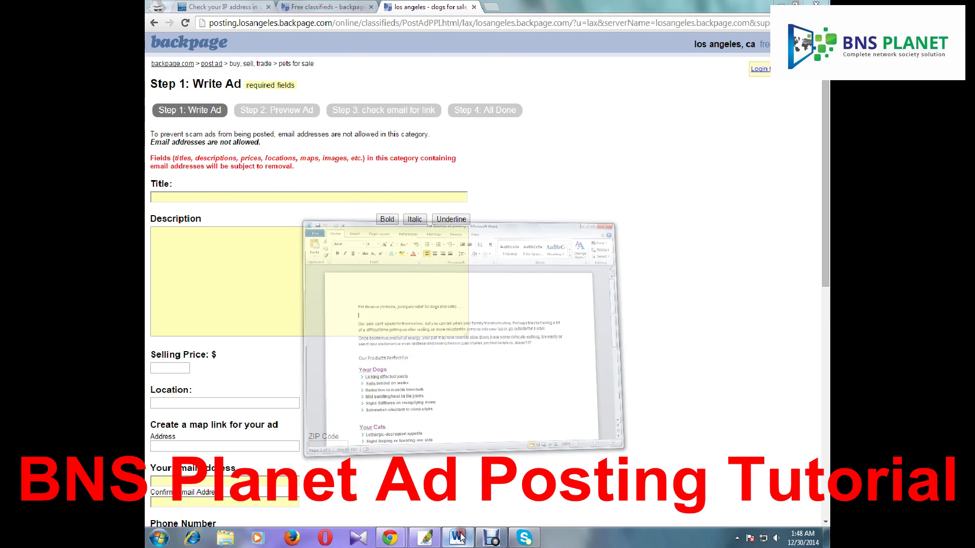
pyautogui.moveTo(299, 175); pyautogui.dragTo(472, 180)
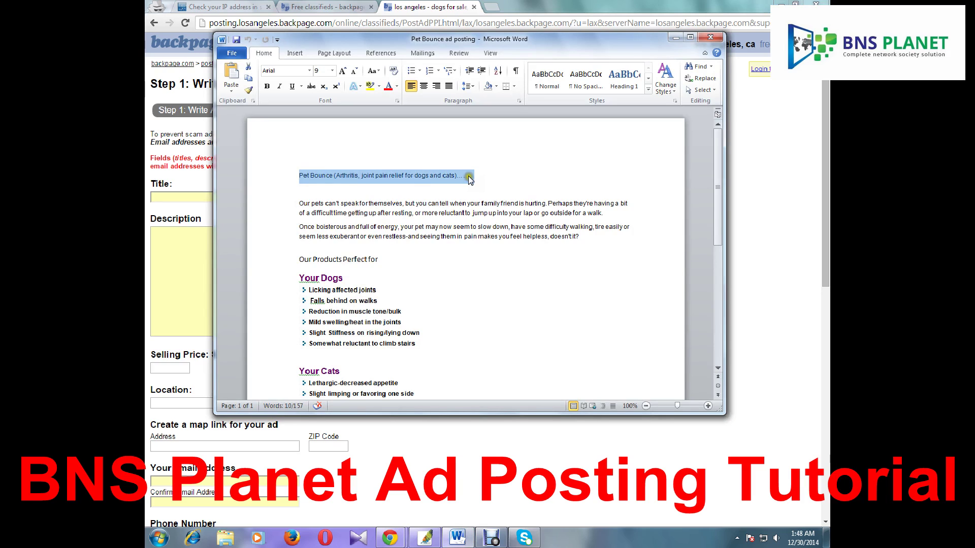
pyautogui.click(675, 37)
pyautogui.click(278, 198)
pyautogui.write('Pet Bounce (Arthritis, joint pain relief for dogs and cats).......')
# Copy the ad's body text from Word into the Description box
pyautogui.click(272, 262)
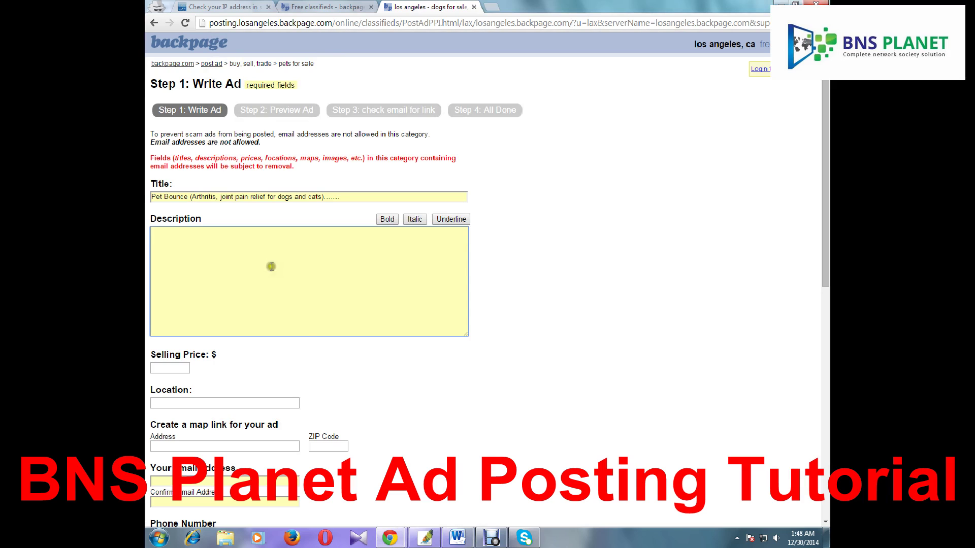
pyautogui.click(458, 537)
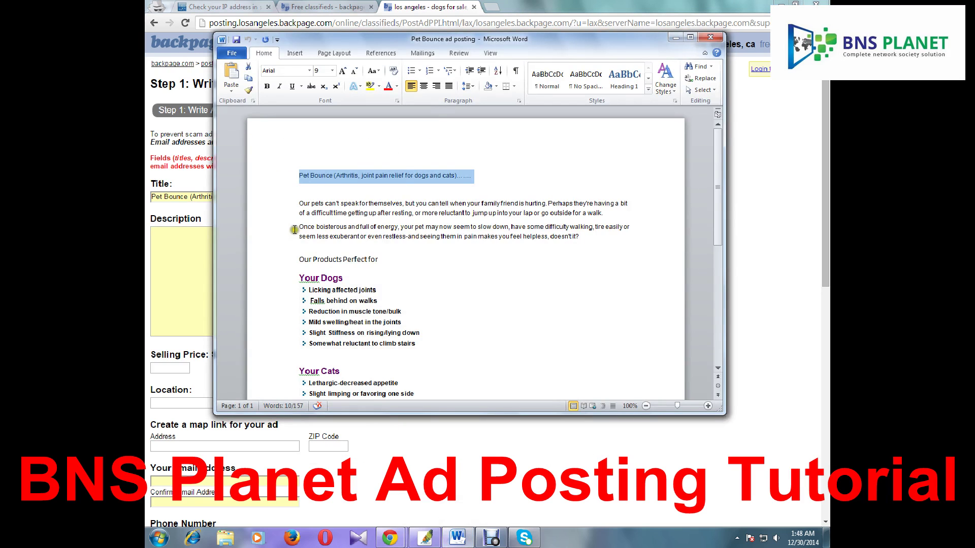
pyautogui.moveTo(300, 203); pyautogui.dragTo(429, 346)
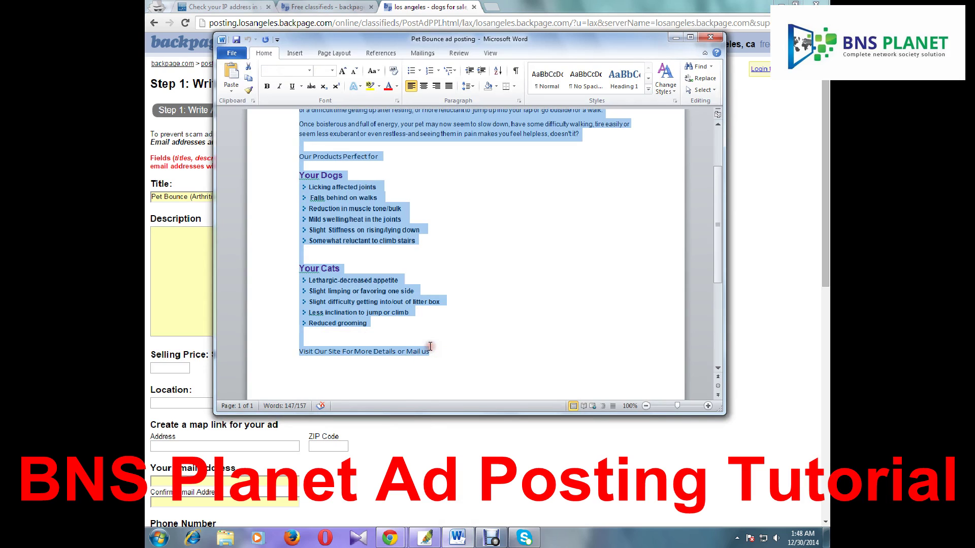
pyautogui.click(671, 38)
pyautogui.click(331, 270)
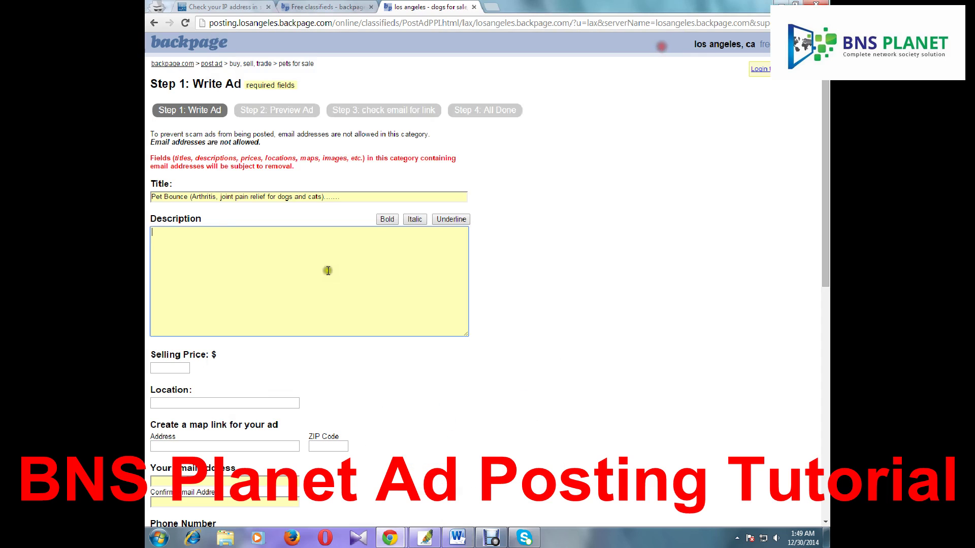
pyautogui.hotkey('ctrl', 'v')
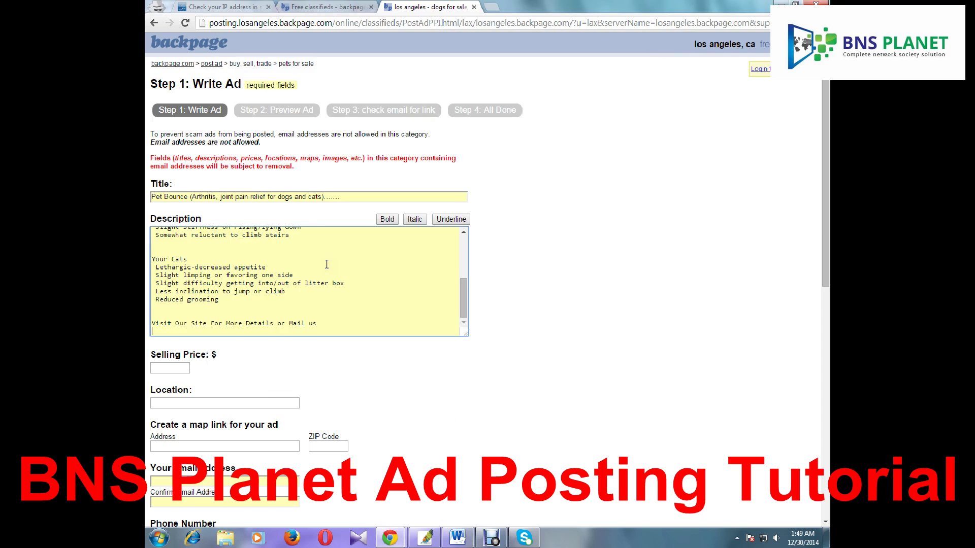
# Add a final description line reading 'Visit Here: health4u dot us'
pyautogui.scroll(-3, 382, 261)
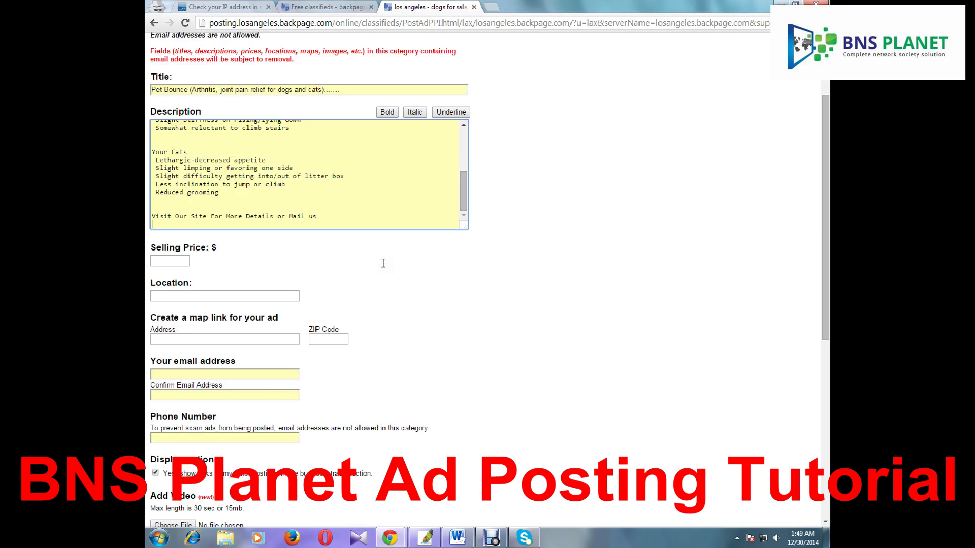
pyautogui.scroll(3, 695, 292)
pyautogui.click(334, 321)
pyautogui.press('Return')
pyautogui.press('Return')
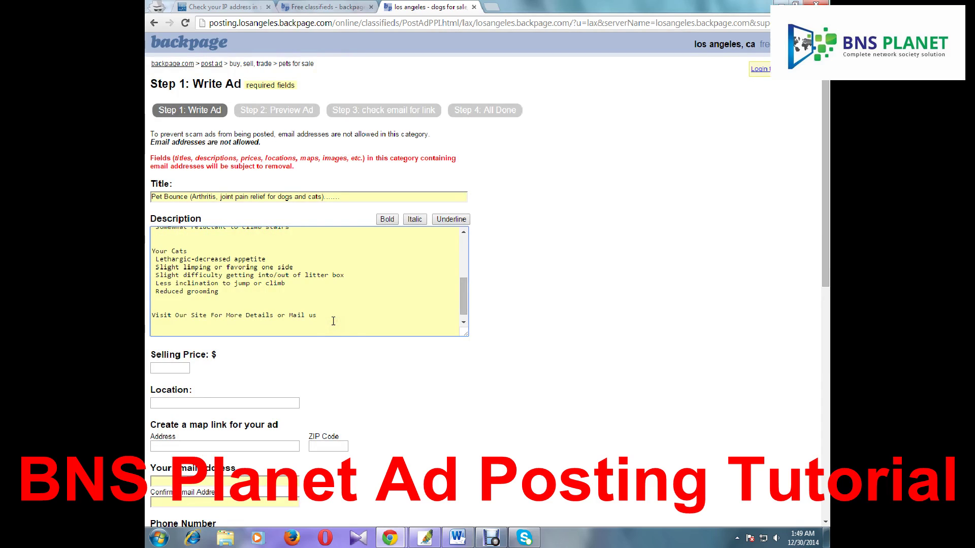
pyautogui.write('Visit Here: health4u.us')
pyautogui.click(234, 331)
pyautogui.write('dot us')
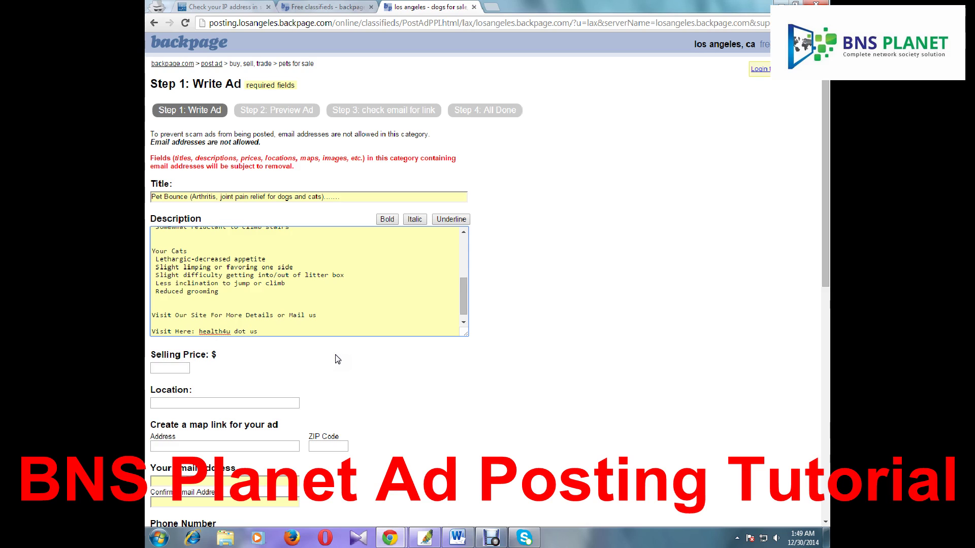
# Set the selling price to 25 and the location to 'los angeles, California'
pyautogui.click(151, 367)
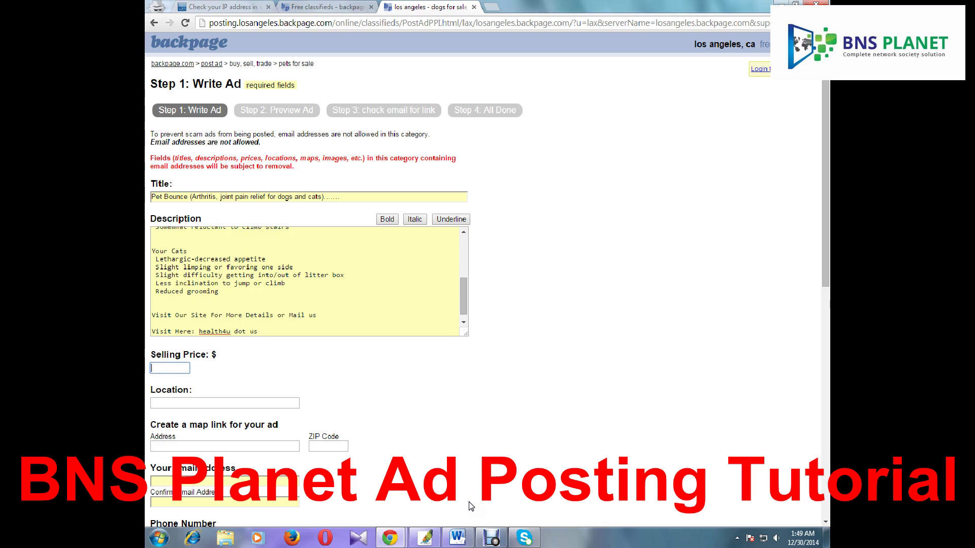
pyautogui.write('25')
pyautogui.moveTo(694, 44); pyautogui.dragTo(740, 44)
pyautogui.hotkey('ctrl', 'c')
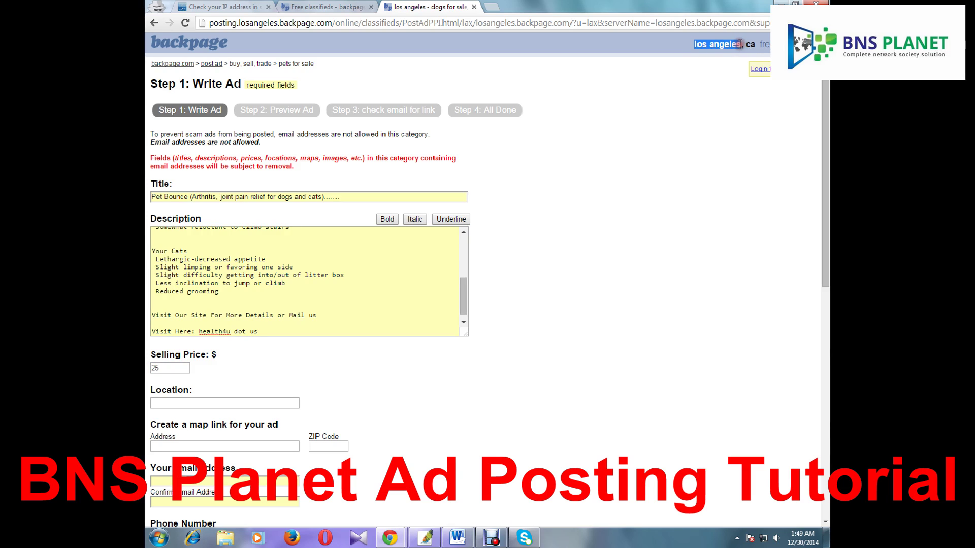
pyautogui.click(197, 402)
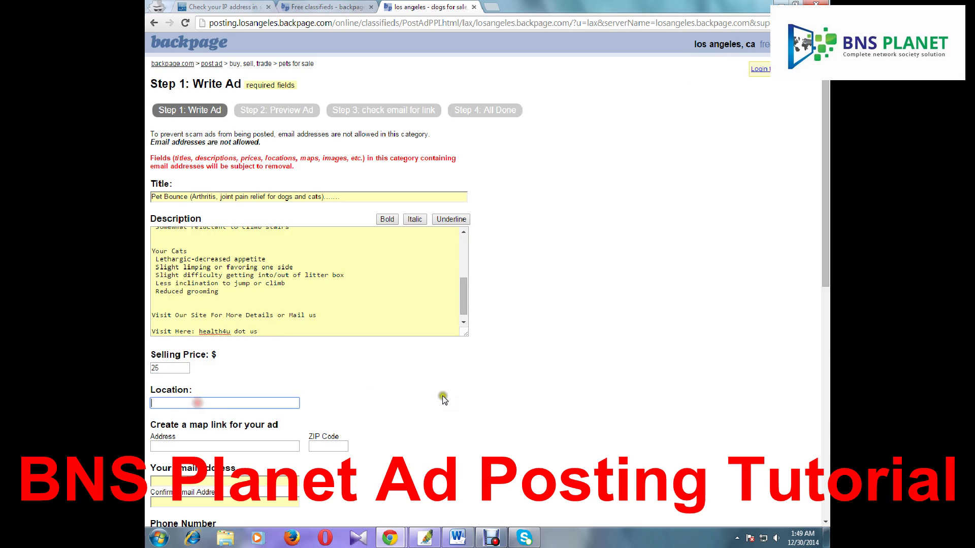
pyautogui.hotkey('ctrl', 'v')
pyautogui.write(', Californi')
pyautogui.press('Tab')
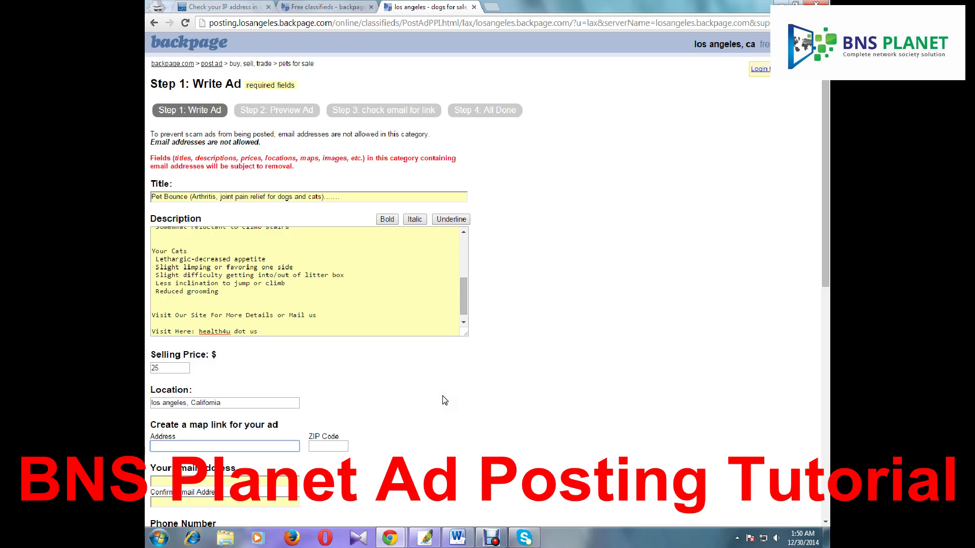
pyautogui.scroll(-1, 444, 401)
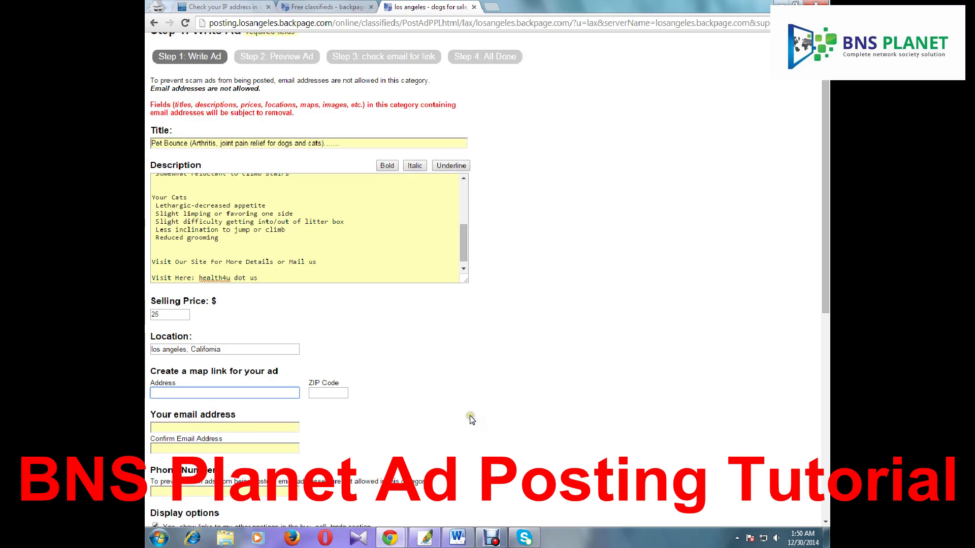
# Copy ZIP 90014 from the IP lookup into the ZIP Code field
pyautogui.click(236, 7)
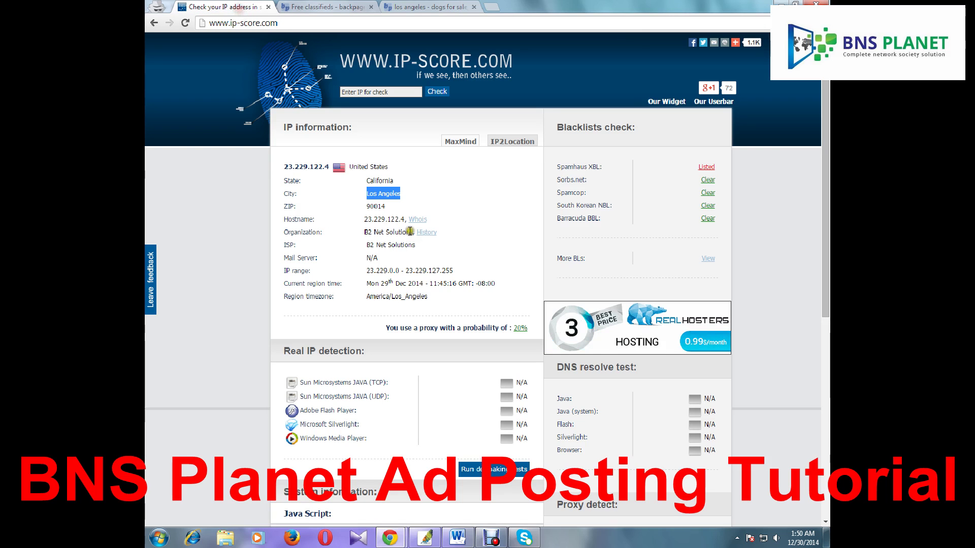
pyautogui.moveTo(365, 207); pyautogui.dragTo(389, 207)
pyautogui.hotkey('ctrl', 'c')
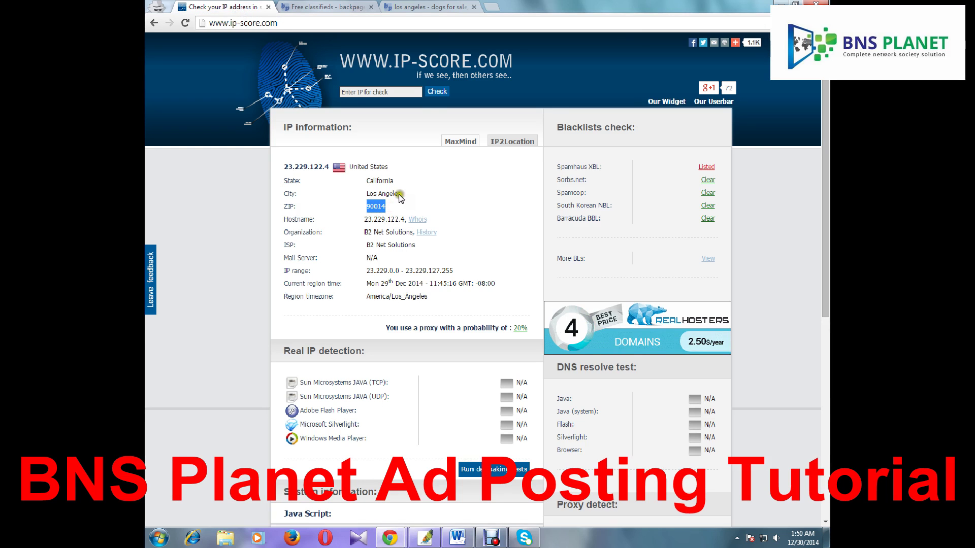
pyautogui.click(429, 7)
pyautogui.click(323, 393)
pyautogui.hotkey('ctrl', 'v')
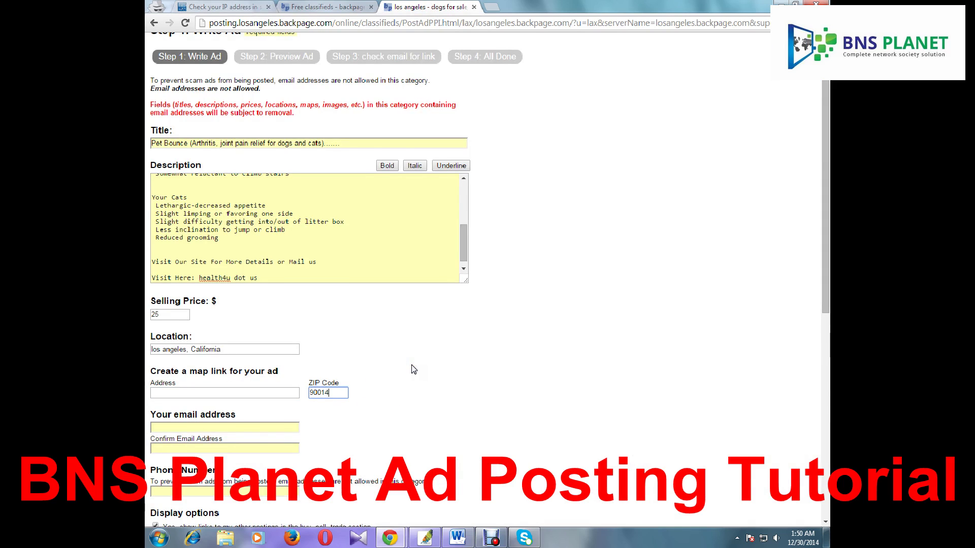
pyautogui.scroll(2, 401, 330)
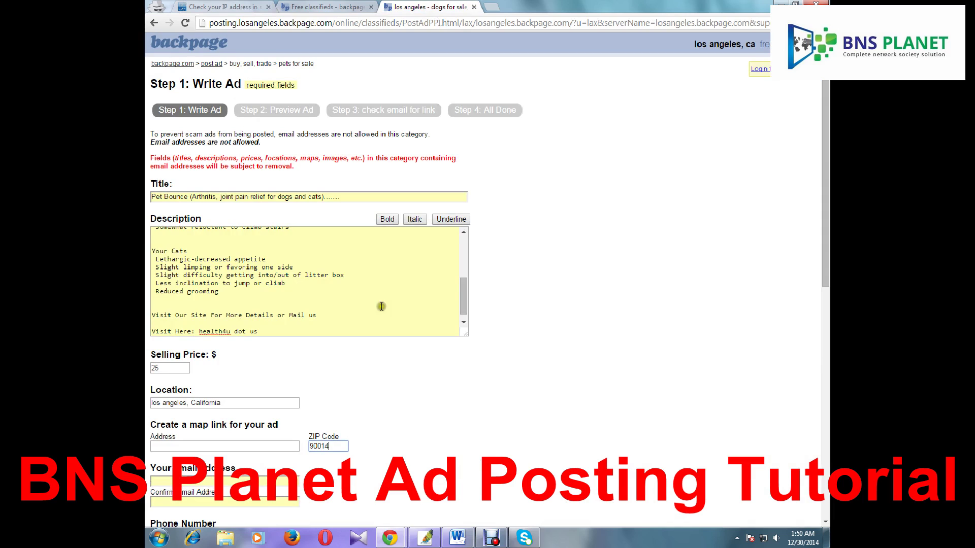
pyautogui.scroll(-2, 486, 359)
pyautogui.click(229, 349)
pyautogui.click(388, 350)
pyautogui.scroll(-2, 388, 351)
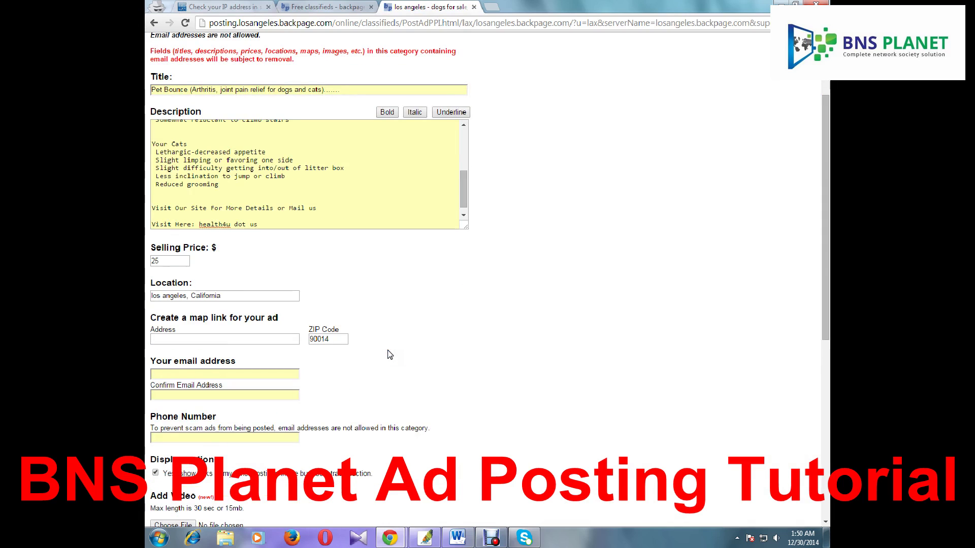
pyautogui.click(230, 359)
# Fill the email field with a saved address and paste the same address into Confirm Email
pyautogui.click(208, 372)
pyautogui.scroll(-2, 392, 375)
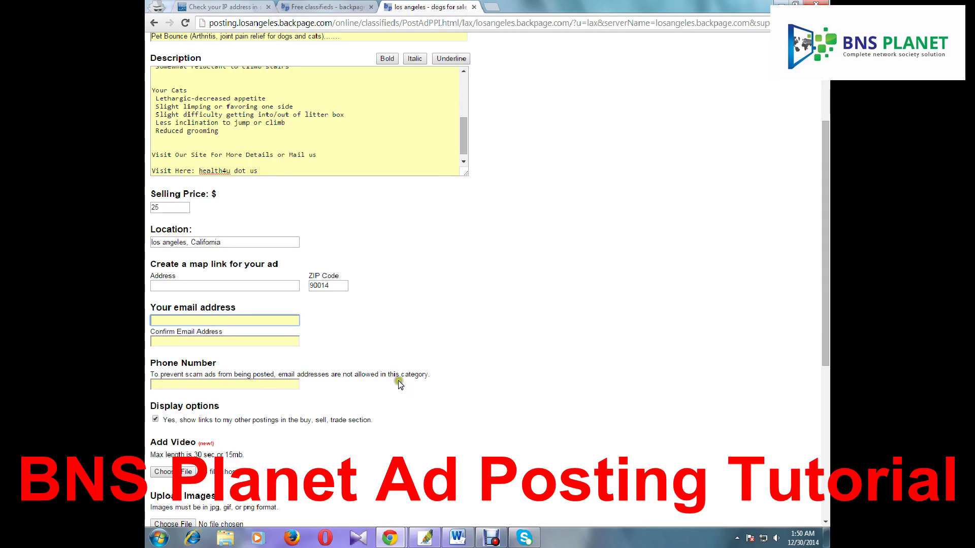
pyautogui.scroll(-2, 440, 402)
pyautogui.scroll(-2, 441, 404)
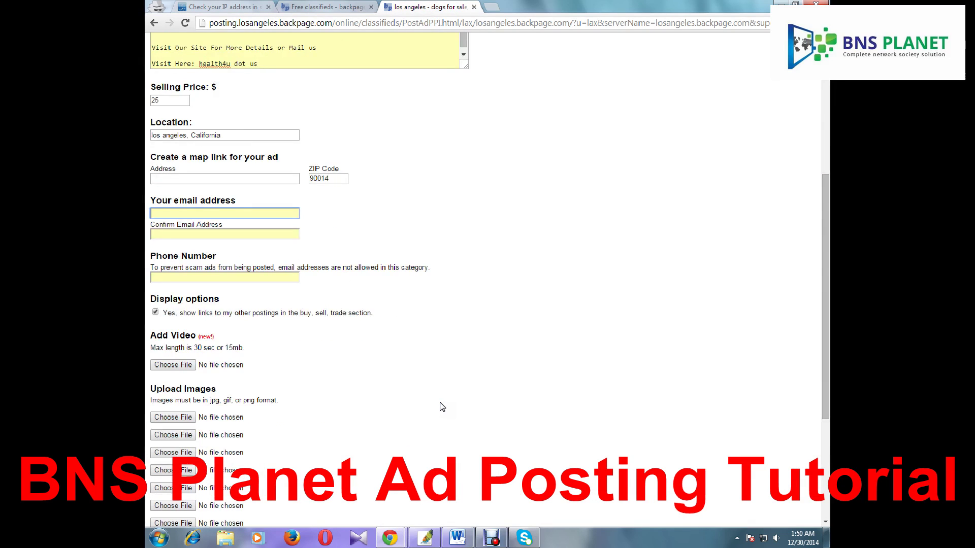
pyautogui.click(181, 212)
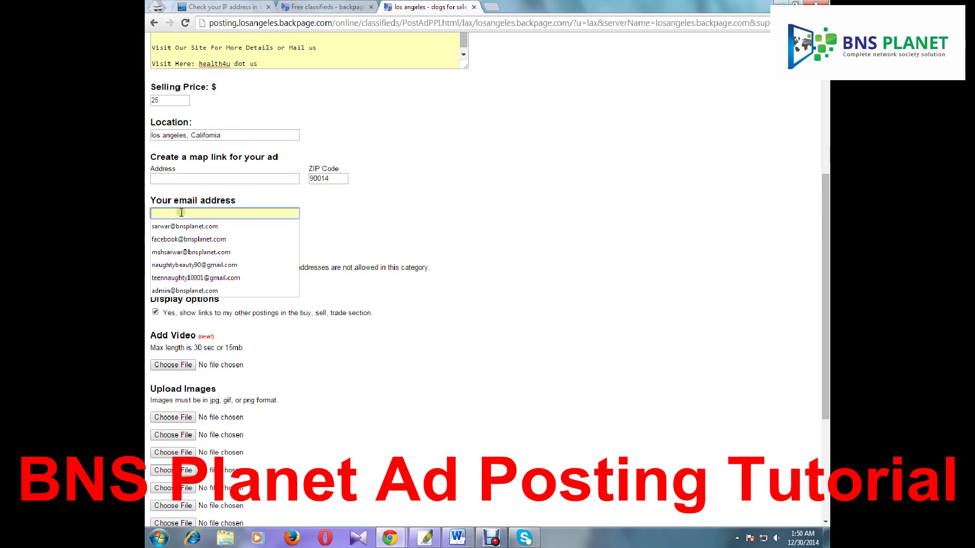
pyautogui.click(175, 224)
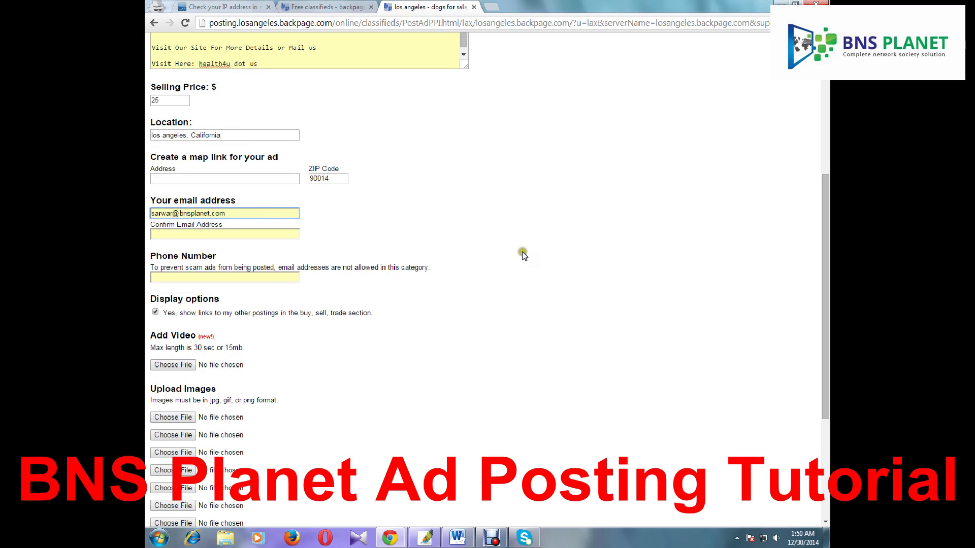
pyautogui.hotkey('ctrl', 'a')
pyautogui.hotkey('ctrl', 'c')
pyautogui.click(201, 233)
pyautogui.hotkey('ctrl', 'v')
pyautogui.click(198, 278)
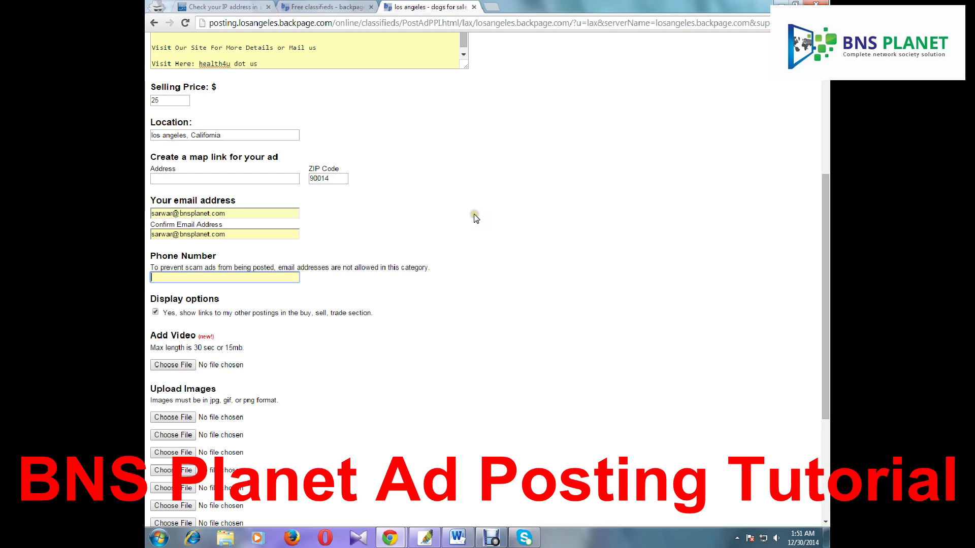
# Open a new blank incognito tab beside the ad form
pyautogui.click(491, 7)
# Load tollfreeforwarding.com, scroll through its toll-free number offer, then close the tab
pyautogui.click(483, 23)
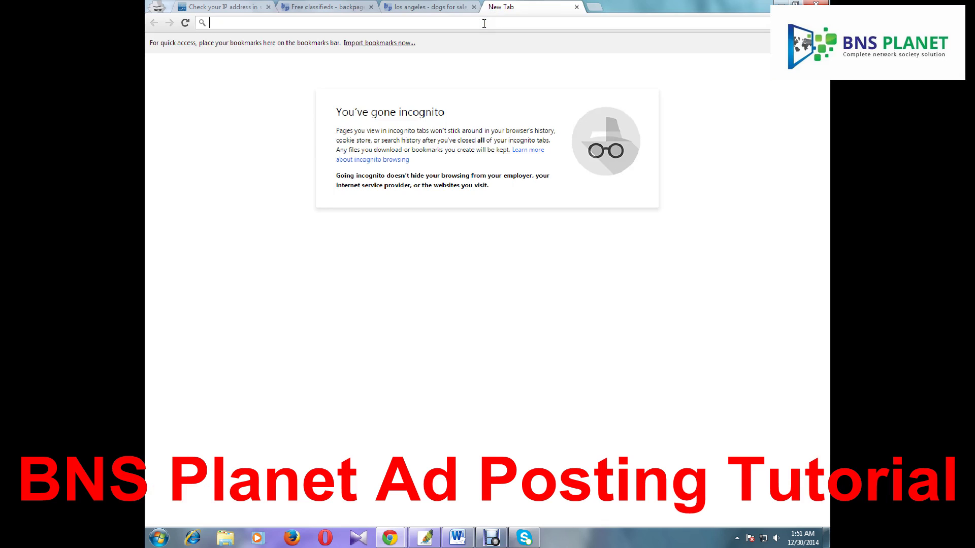
pyautogui.write('to')
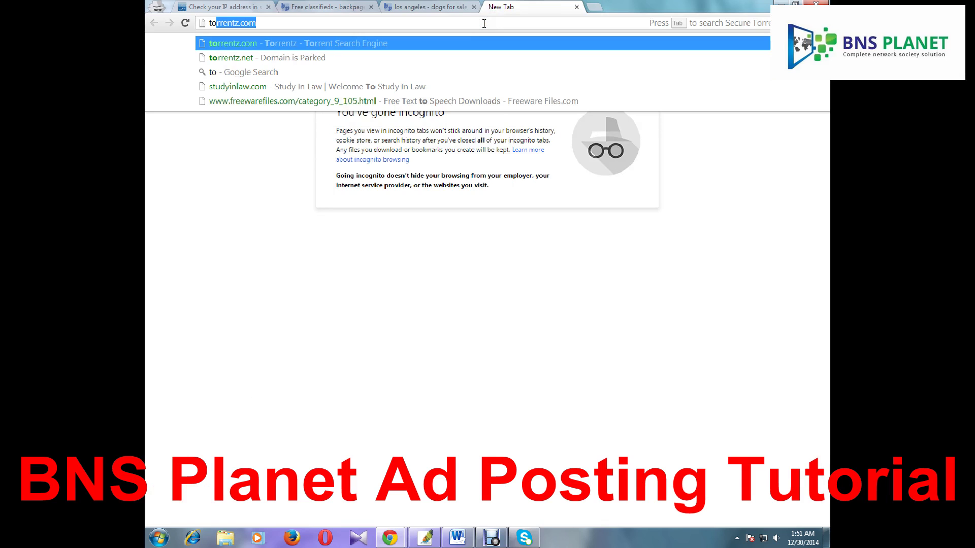
pyautogui.write('llfree')
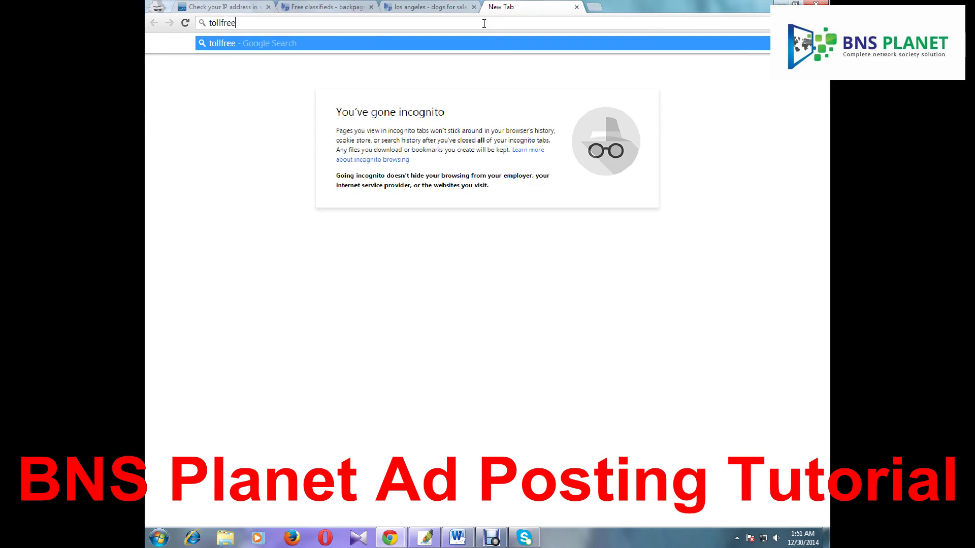
pyautogui.write('forwar')
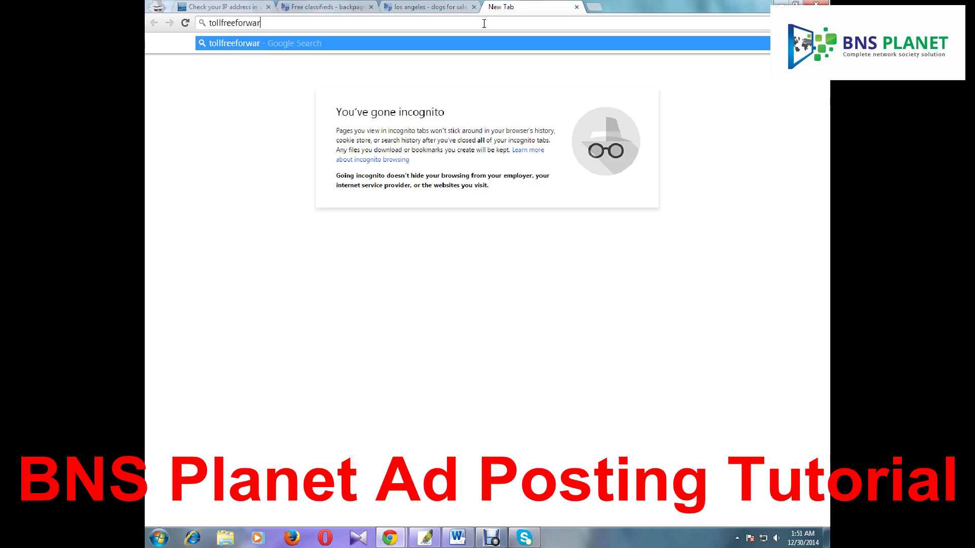
pyautogui.write('ding.com')
pyautogui.press('Return')
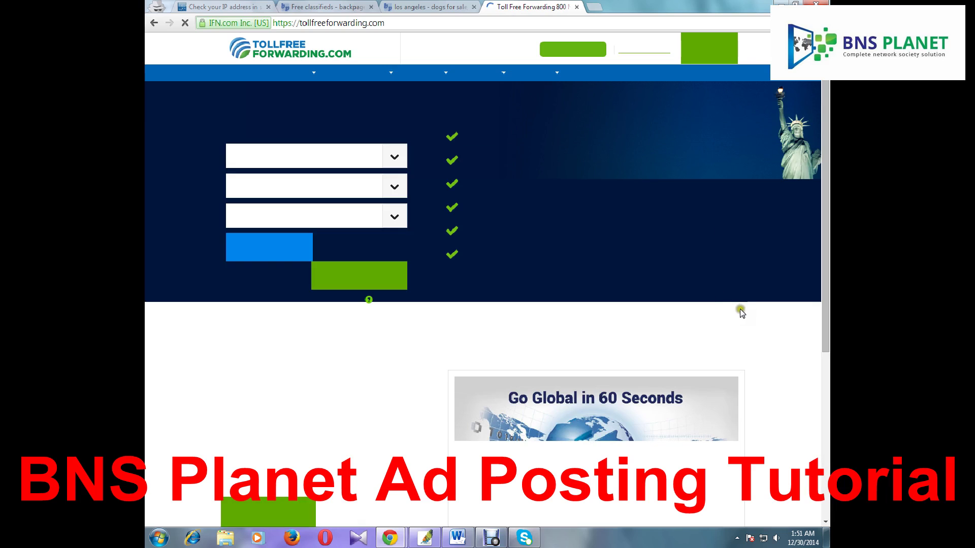
pyautogui.moveTo(353, 74)
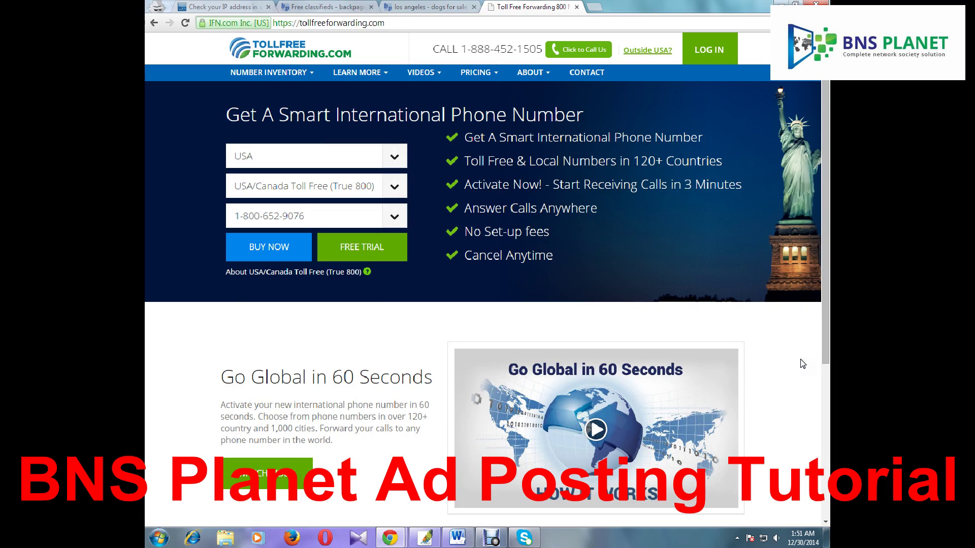
pyautogui.scroll(-2, 799, 360)
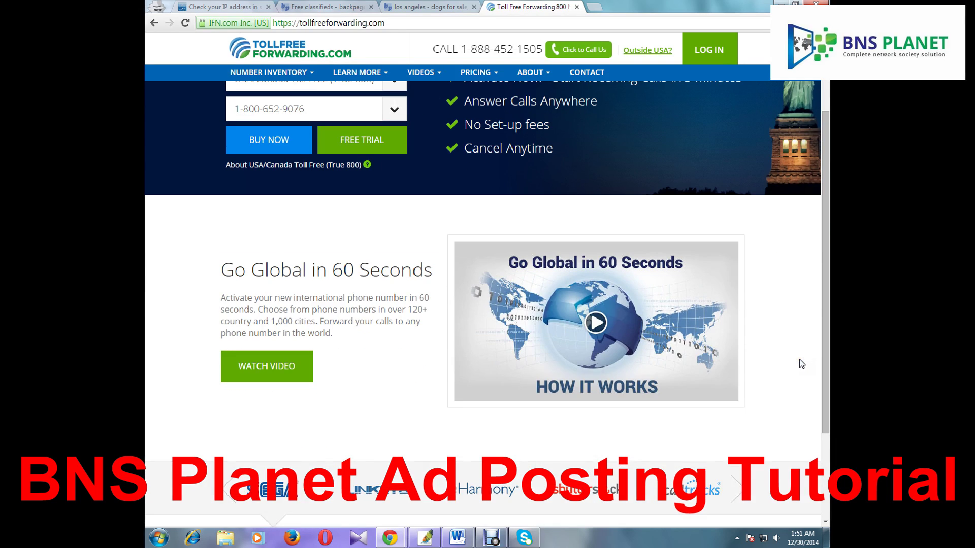
pyautogui.scroll(-3, 802, 364)
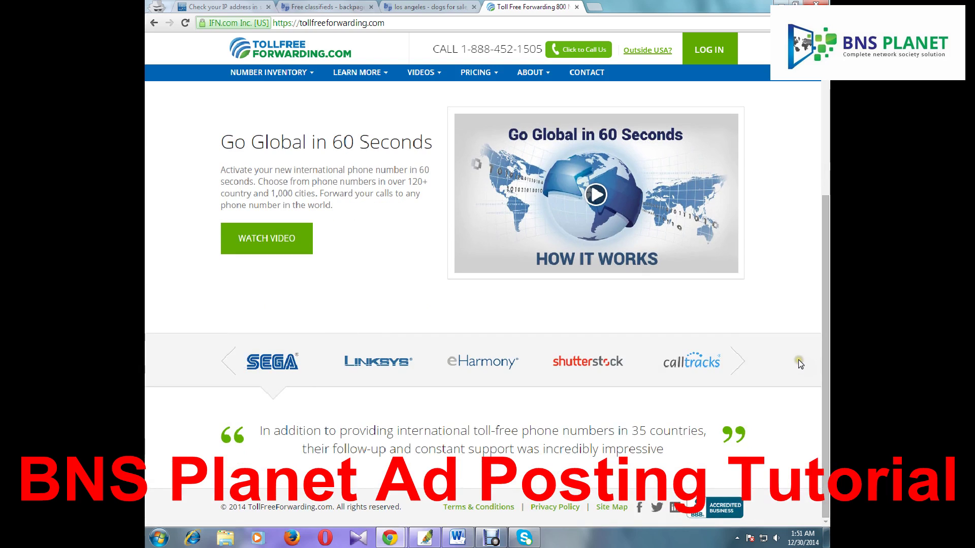
pyautogui.scroll(5, 801, 363)
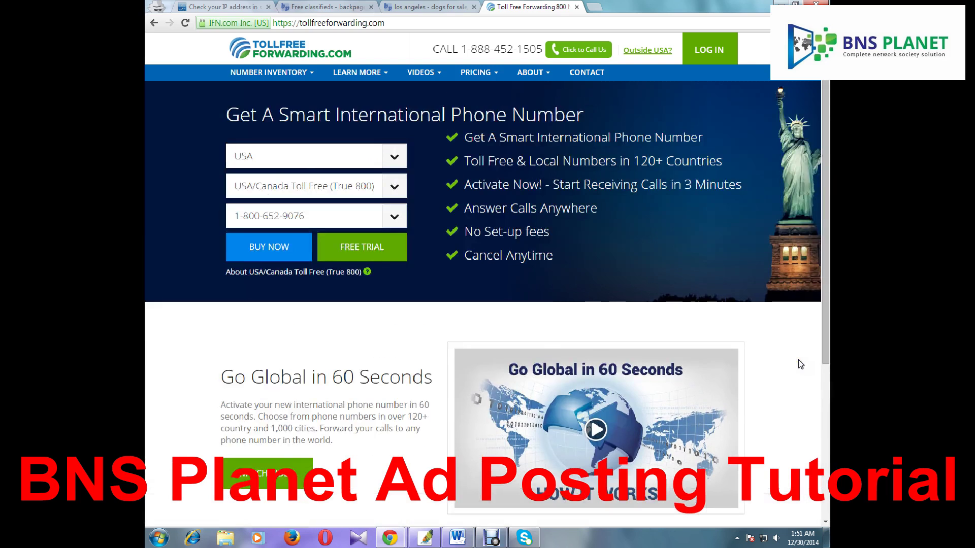
pyautogui.click(578, 8)
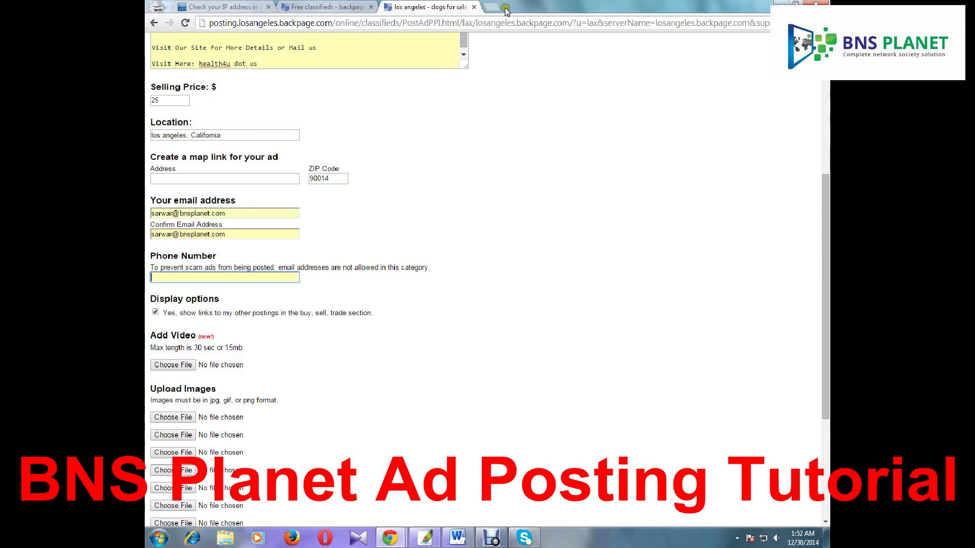
# Open a new browser tab and load gmail.com
pyautogui.click(492, 7)
pyautogui.write('google.com')
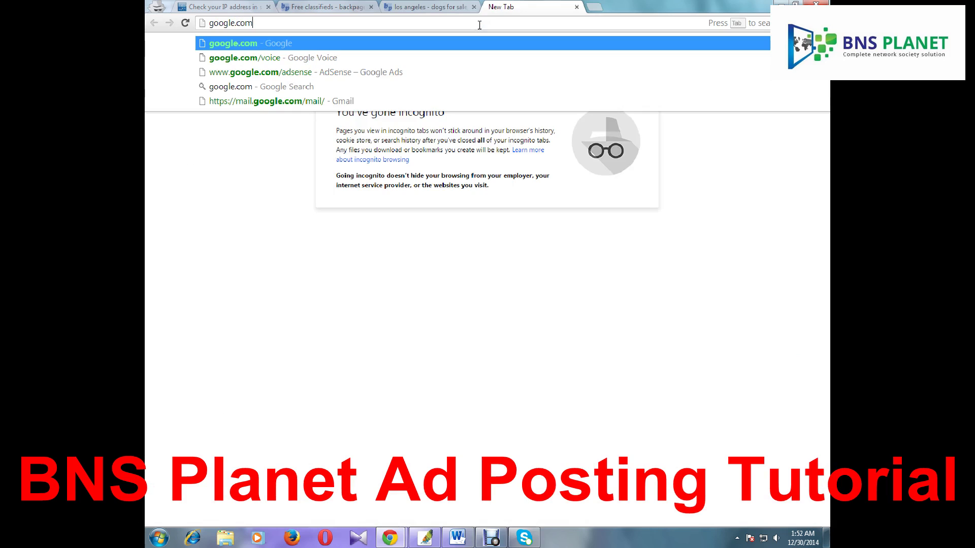
pyautogui.press('BackSpace')
pyautogui.press('BackSpace')
pyautogui.press('BackSpace')
pyautogui.press('BackSpace')
pyautogui.press('BackSpace')
pyautogui.press('BackSpace')
pyautogui.press('BackSpace')
pyautogui.press('BackSpace')
pyautogui.press('BackSpace')
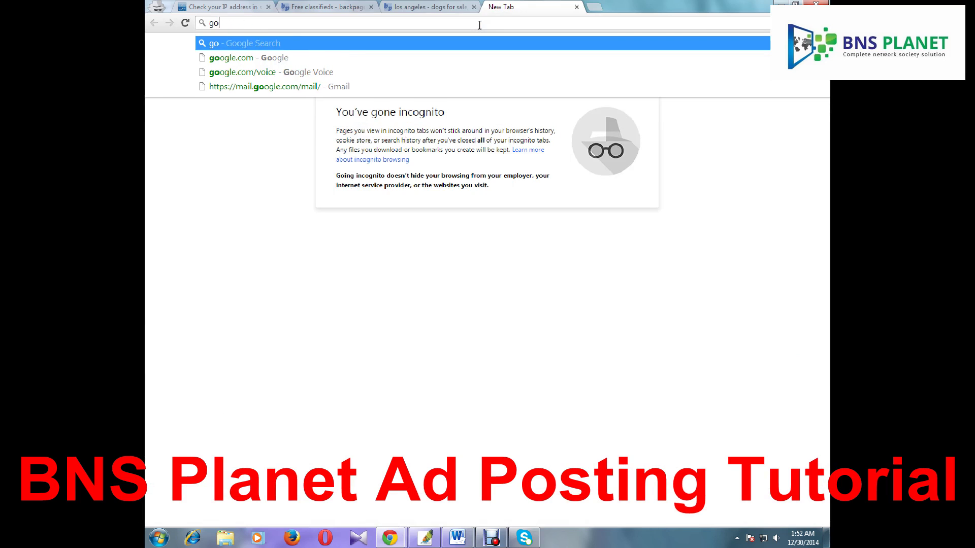
pyautogui.write('mail.com')
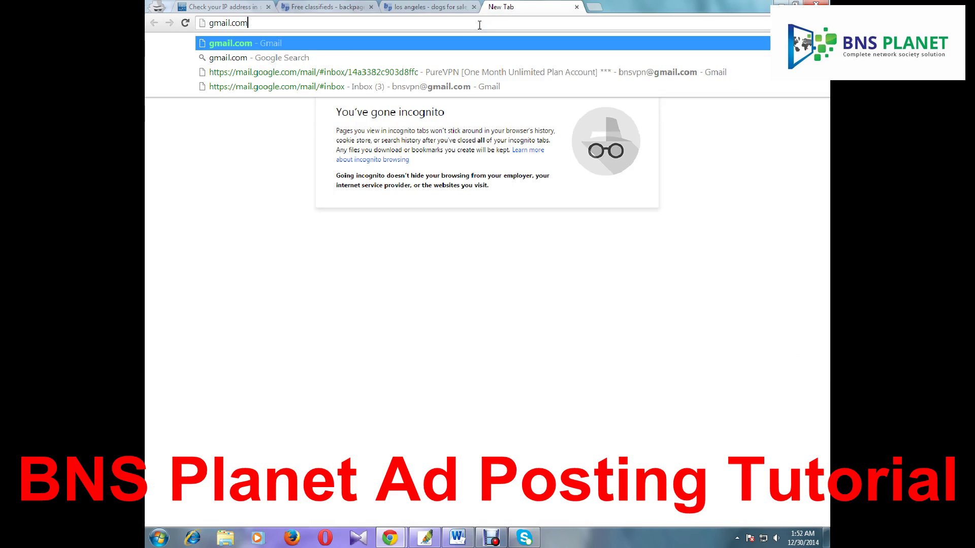
pyautogui.press('Return')
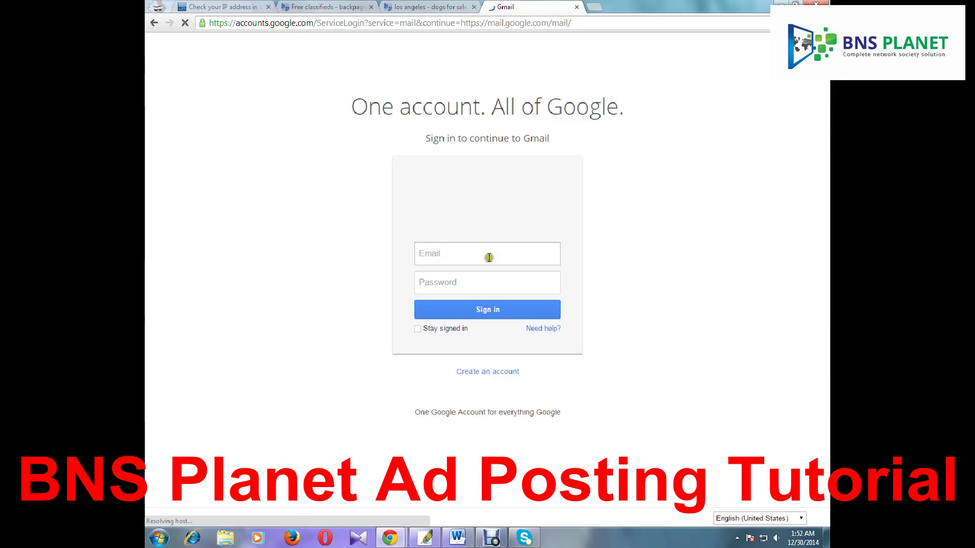
# Start Gmail sign-in by choosing the saved account from the e-mail suggestions
pyautogui.click(488, 253)
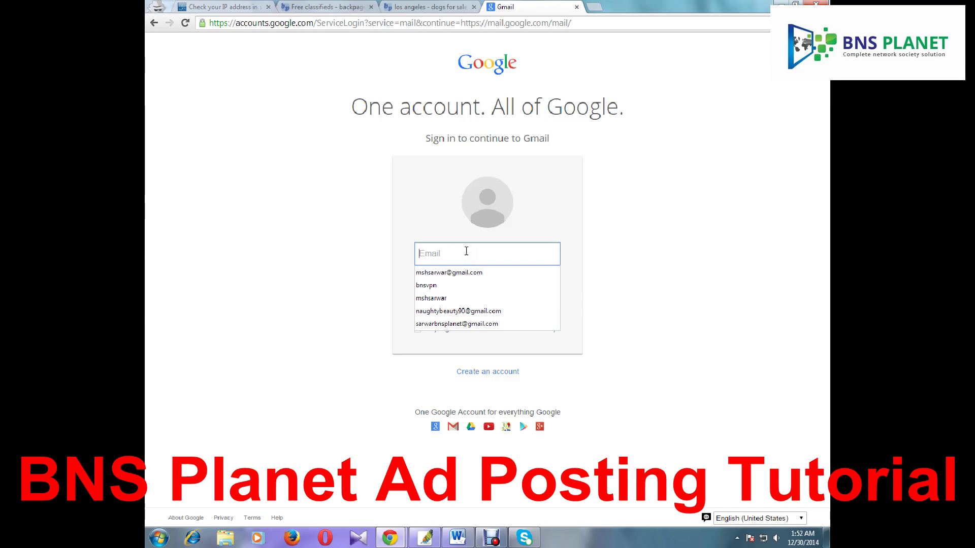
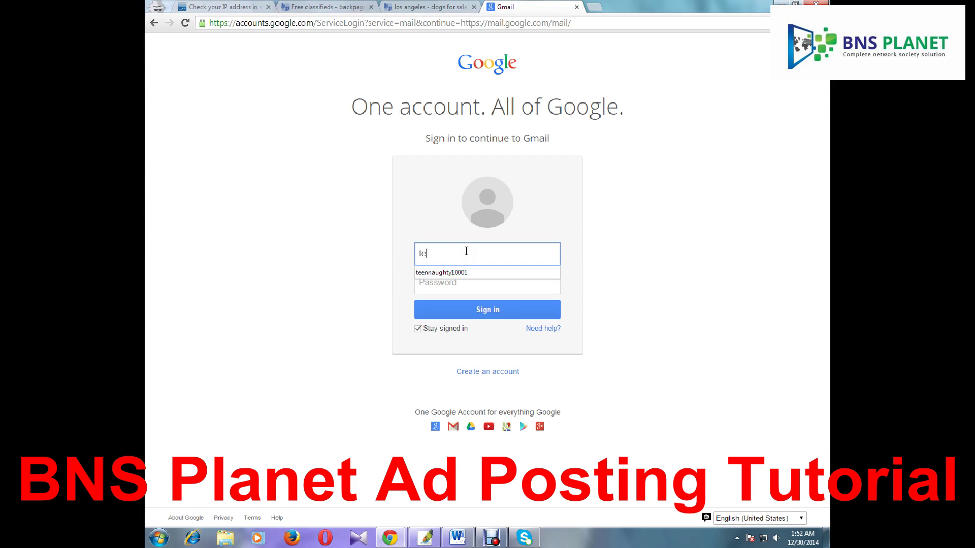
pyautogui.click(455, 272)
pyautogui.click(463, 282)
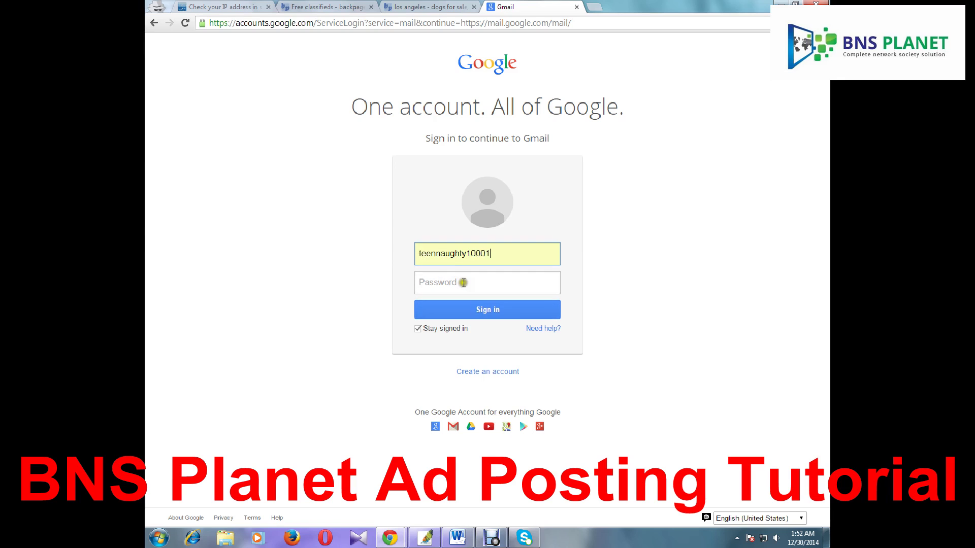
# Go to google.com/voice and begin entering the sign-in e-mail
pyautogui.click(319, 22)
pyautogui.write('google.com')
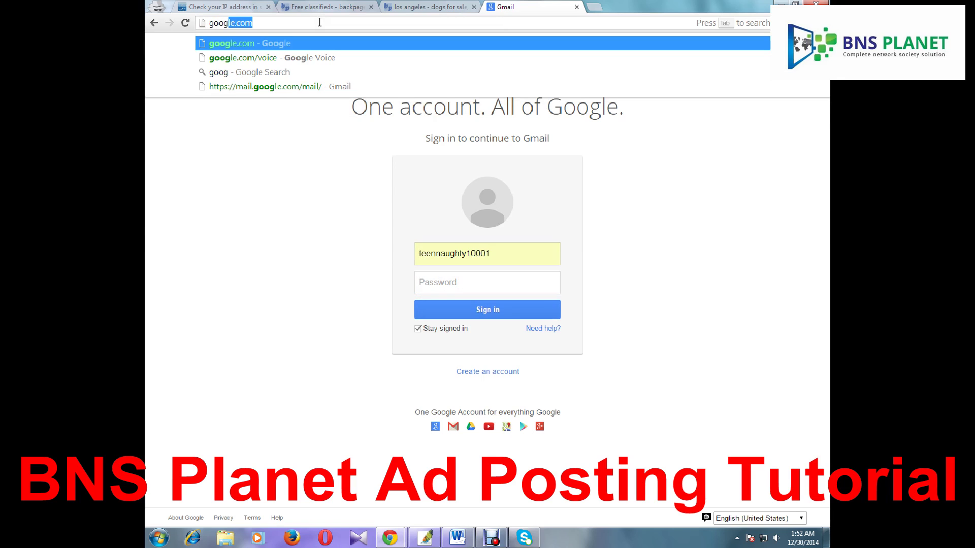
pyautogui.write('/')
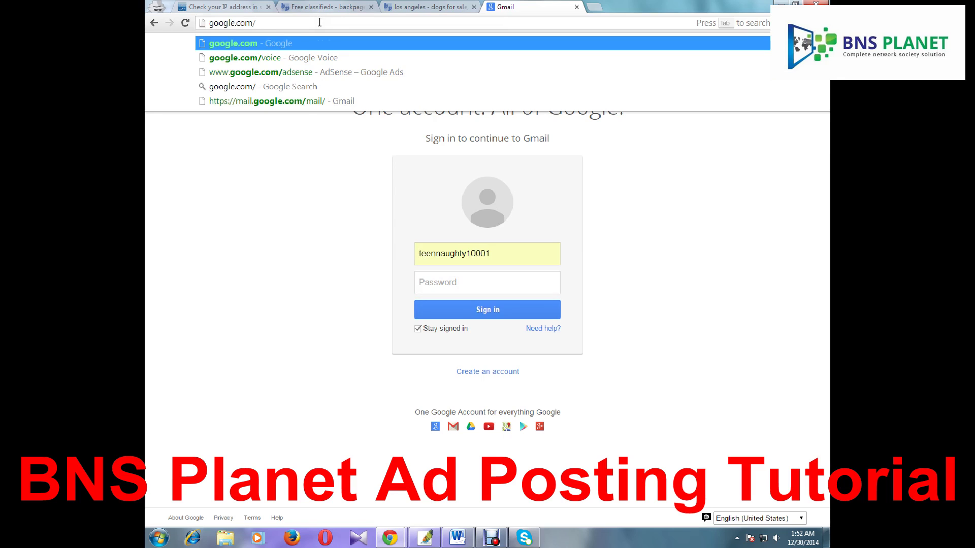
pyautogui.write('voice')
pyautogui.press('Return')
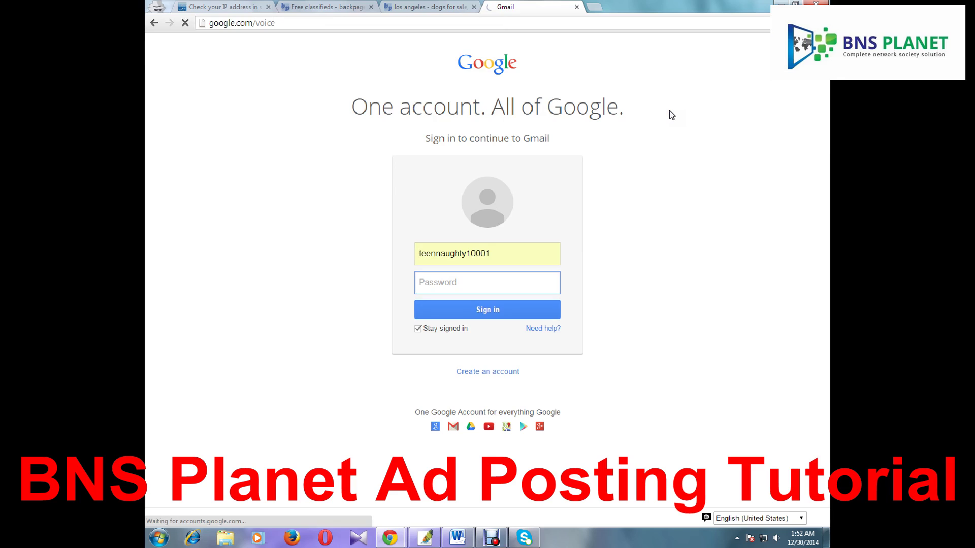
pyautogui.click(443, 258)
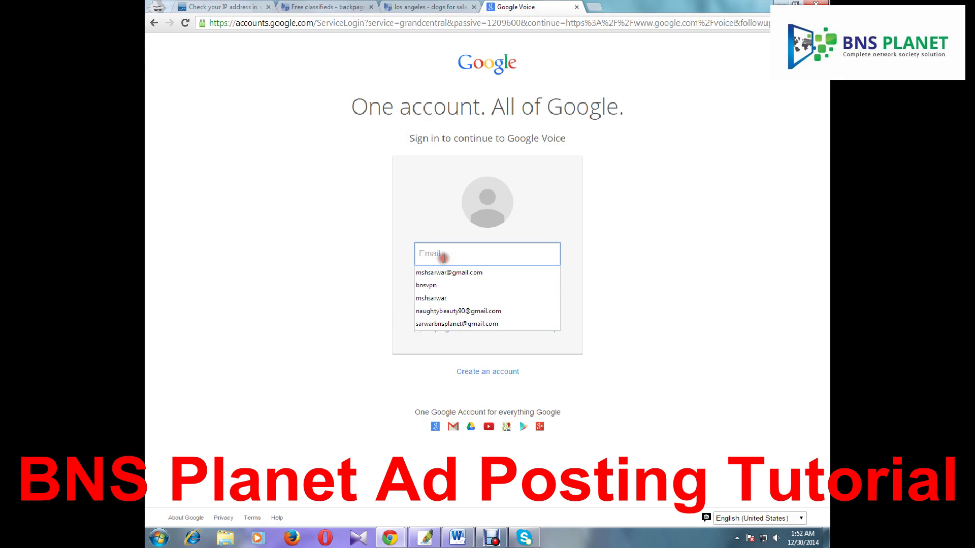
# Sign in to Google Voice with the saved account and its password
pyautogui.write('tee')
pyautogui.click(450, 271)
pyautogui.click(449, 285)
pyautogui.write('•')
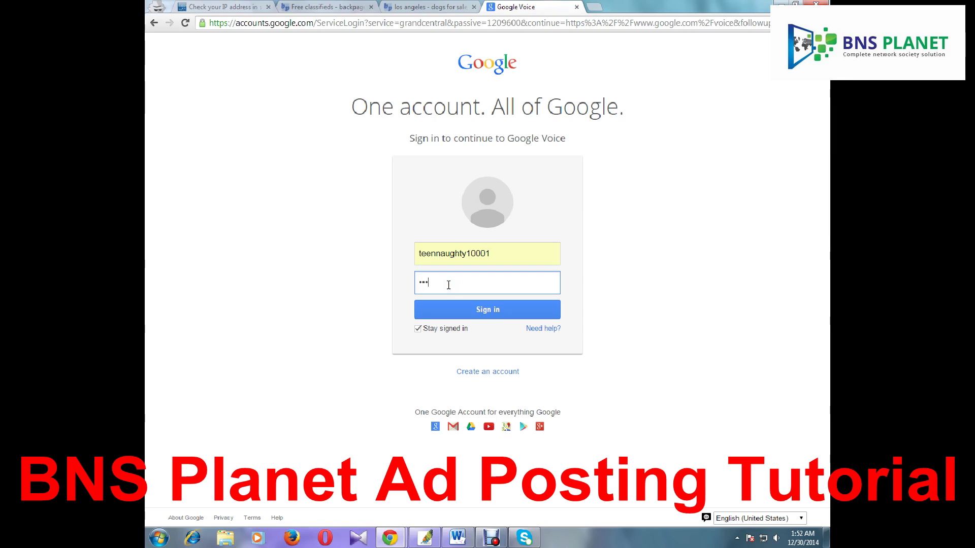
pyautogui.write('••••••••')
pyautogui.press('Return')
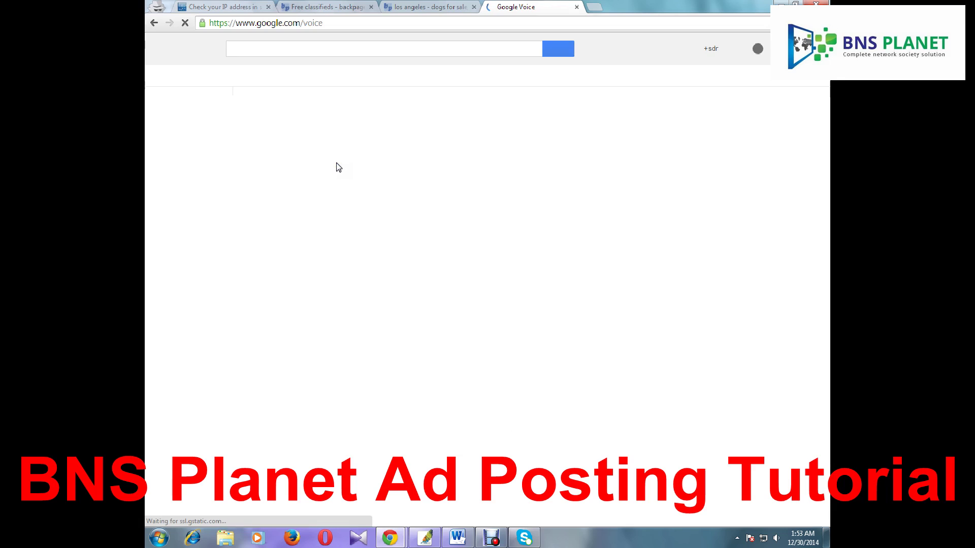
# Copy the Google Voice number and paste it into the Backpage Phone Number field
pyautogui.click(233, 292)
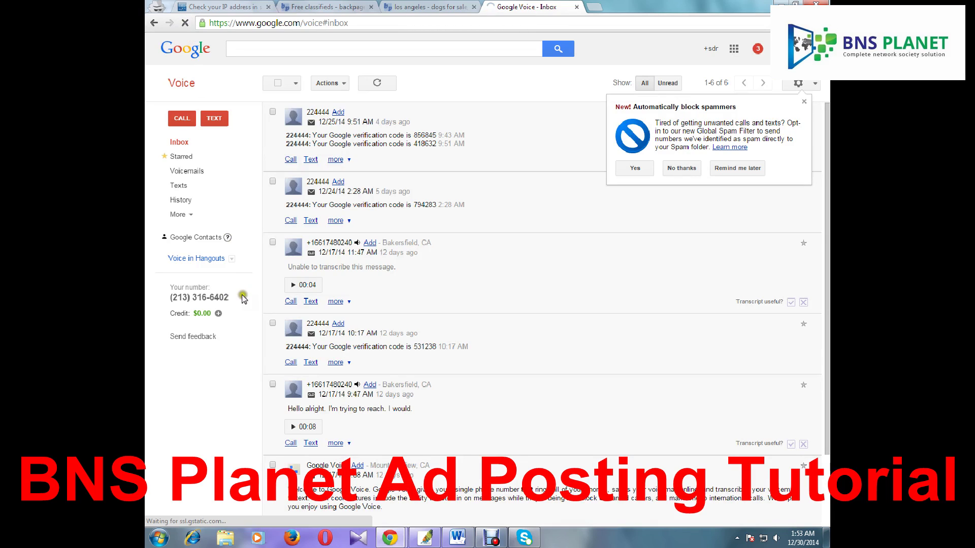
pyautogui.moveTo(231, 298); pyautogui.dragTo(171, 299)
pyautogui.hotkey('ctrl', 'c')
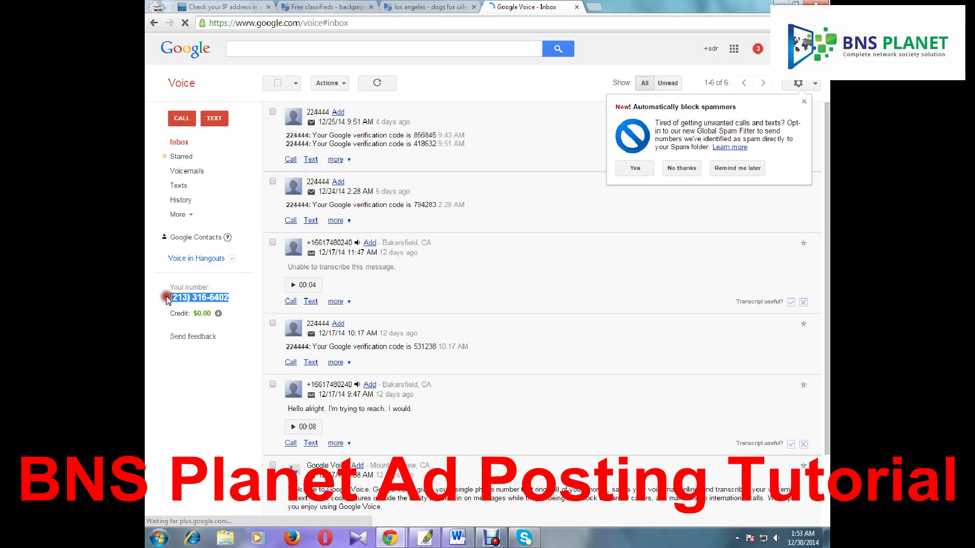
pyautogui.click(413, 6)
pyautogui.hotkey('ctrl', 'v')
pyautogui.scroll(-2, 462, 323)
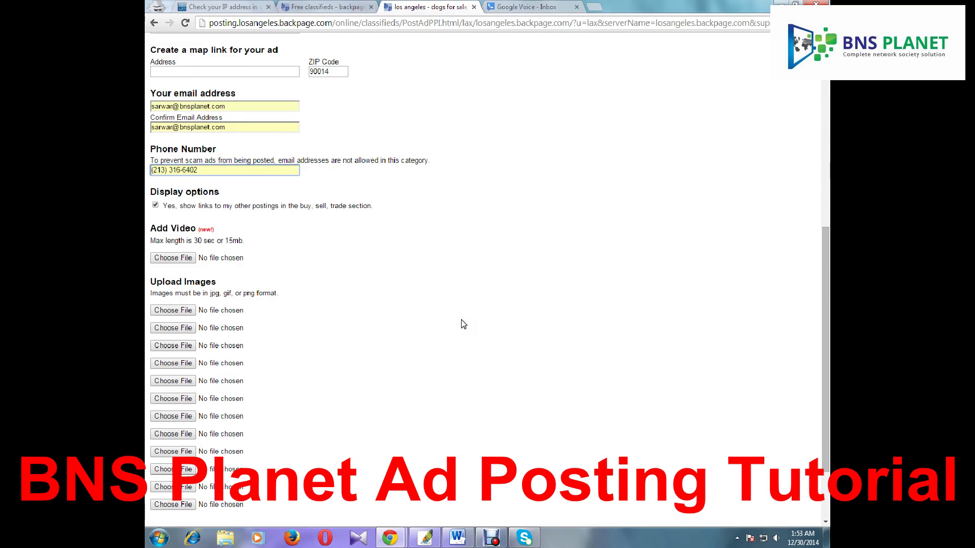
# Open the image-upload file browser and cancel it without choosing a file
pyautogui.scroll(-2, 462, 323)
pyautogui.click(182, 220)
pyautogui.click(181, 221)
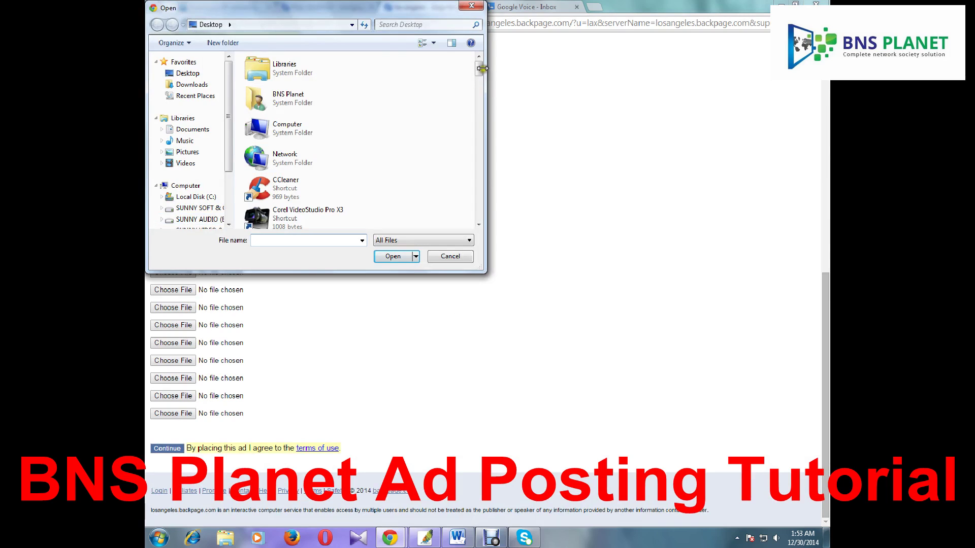
pyautogui.click(471, 5)
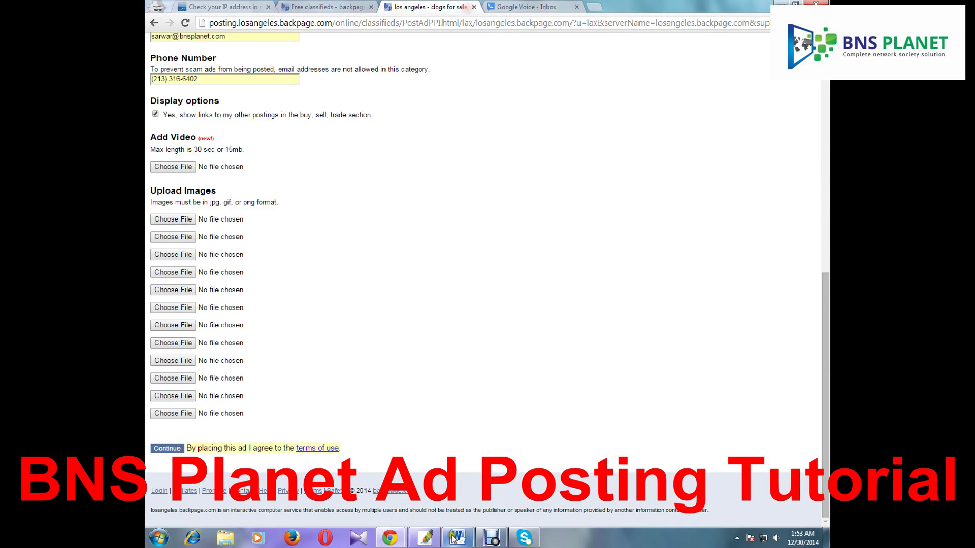
# Highlight the Description warning that e-mail addresses will be removed
pyautogui.scroll(9, 412, 415)
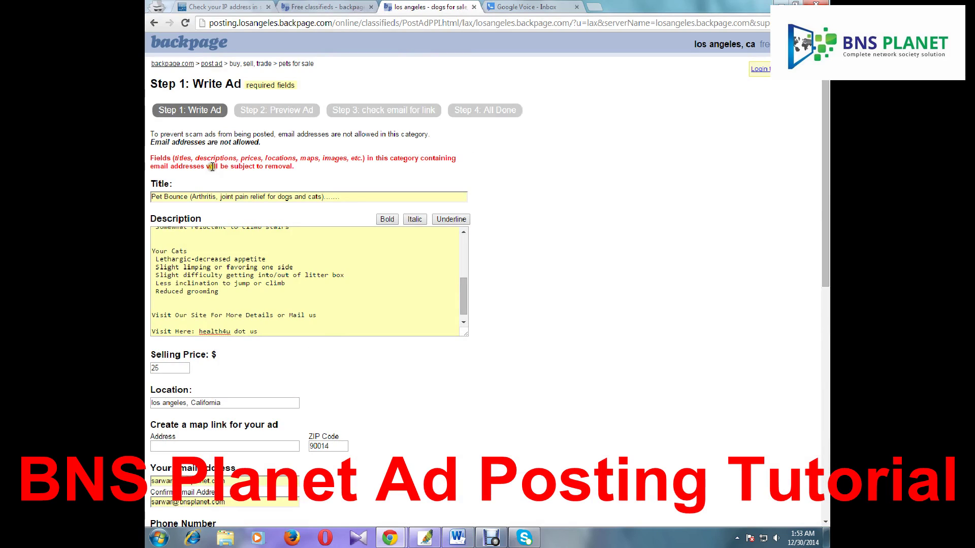
pyautogui.moveTo(208, 167); pyautogui.dragTo(290, 167)
pyautogui.click(315, 170)
pyautogui.moveTo(170, 168); pyautogui.dragTo(207, 167)
pyautogui.click(307, 169)
pyautogui.click(373, 169)
# Change 'health4u dot us' to 'health4u.us' in the description and bring up Photoshop
pyautogui.moveTo(251, 332); pyautogui.dragTo(232, 332)
pyautogui.press('BackSpace')
pyautogui.press('BackSpace')
pyautogui.write('.')
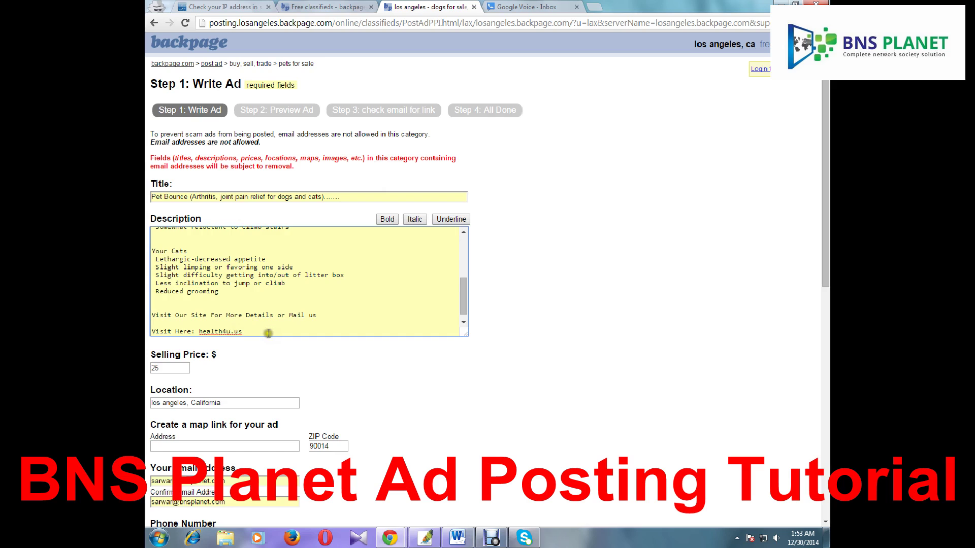
pyautogui.press('BackSpace')
pyautogui.click(425, 537)
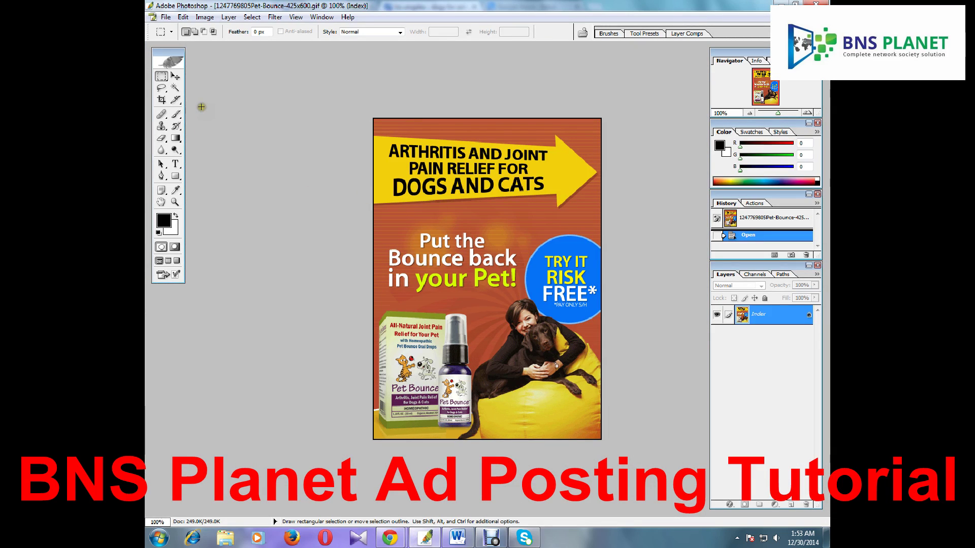
# Start a black text entry left of 'Put the Bounce back' at 36 pt
pyautogui.click(176, 165)
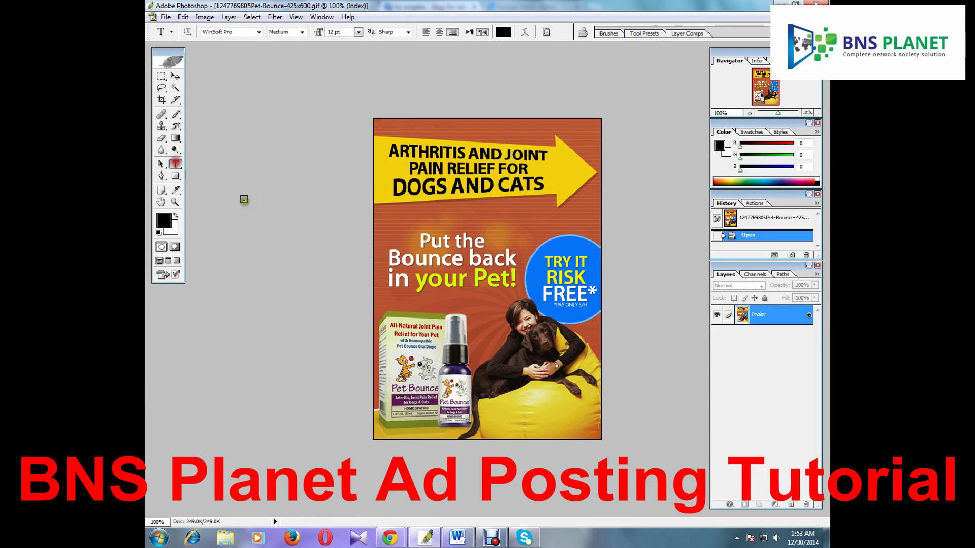
pyautogui.click(387, 214)
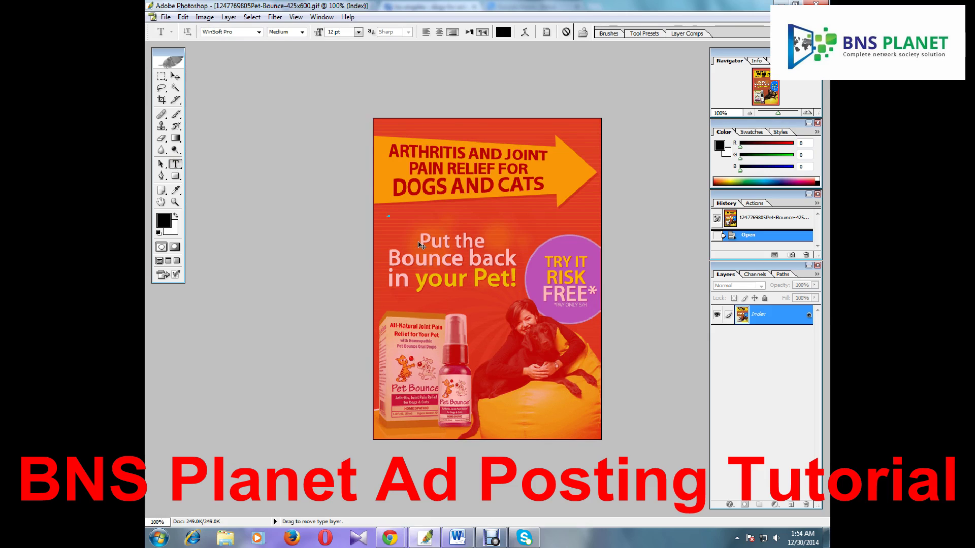
pyautogui.click(503, 32)
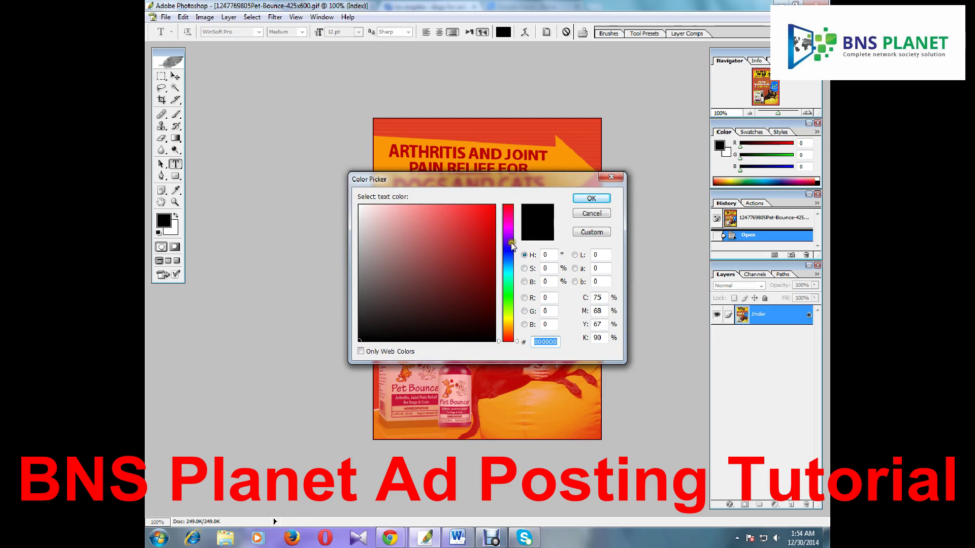
pyautogui.click(589, 198)
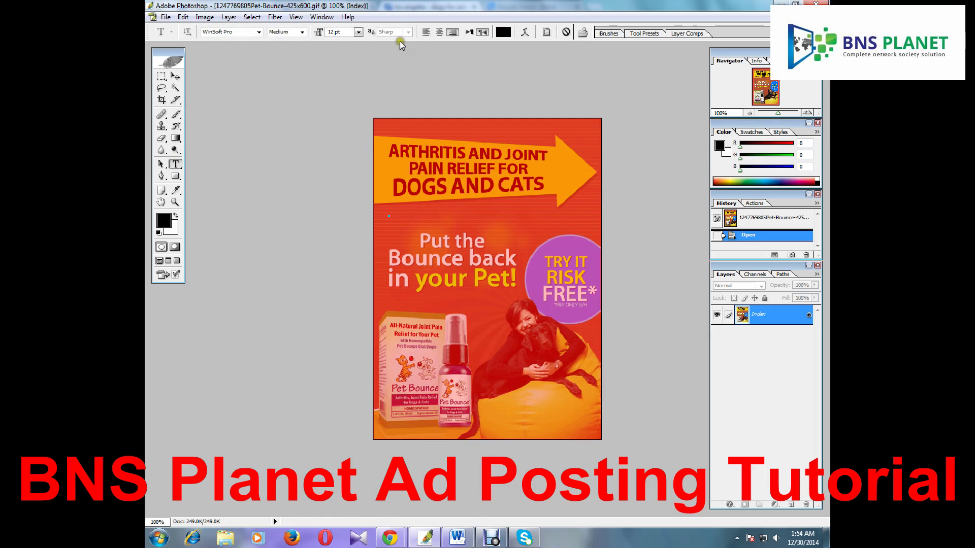
pyautogui.click(358, 32)
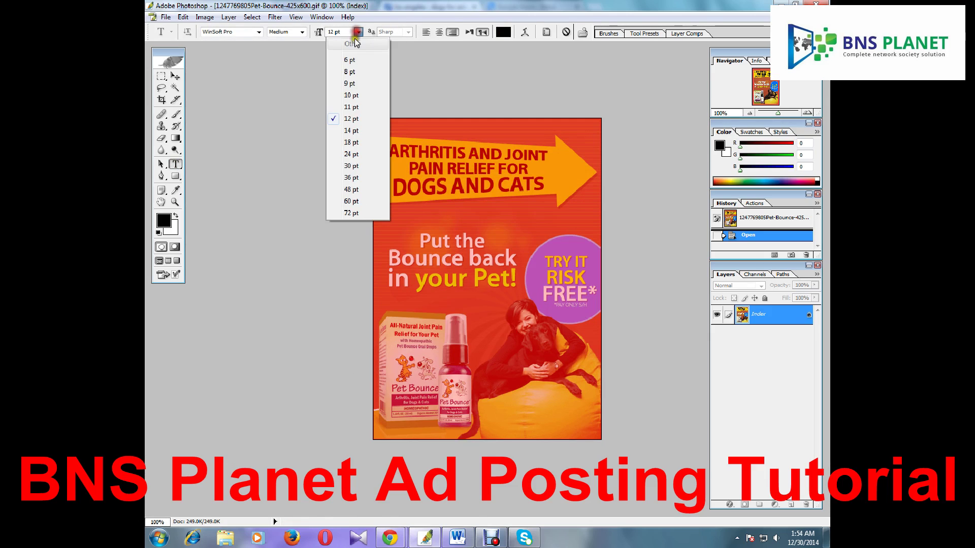
pyautogui.click(350, 178)
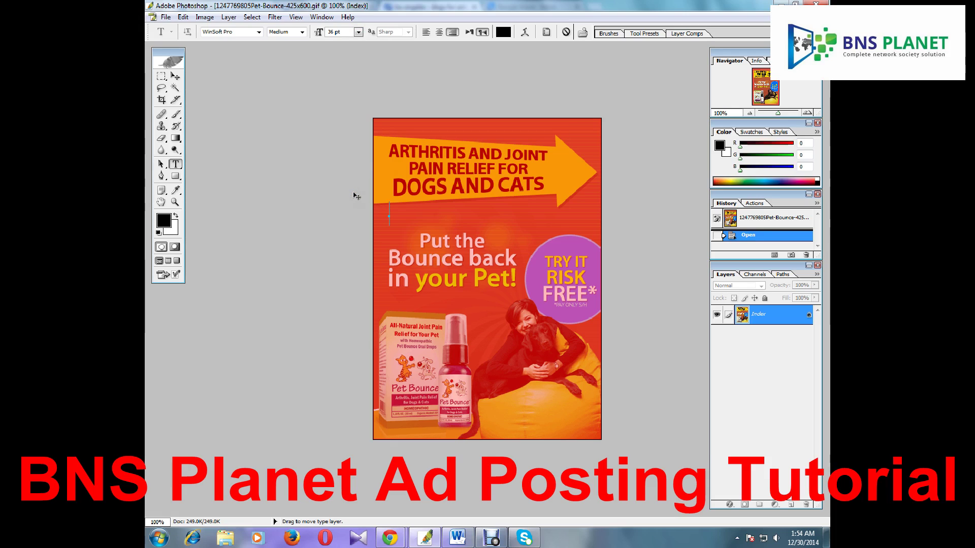
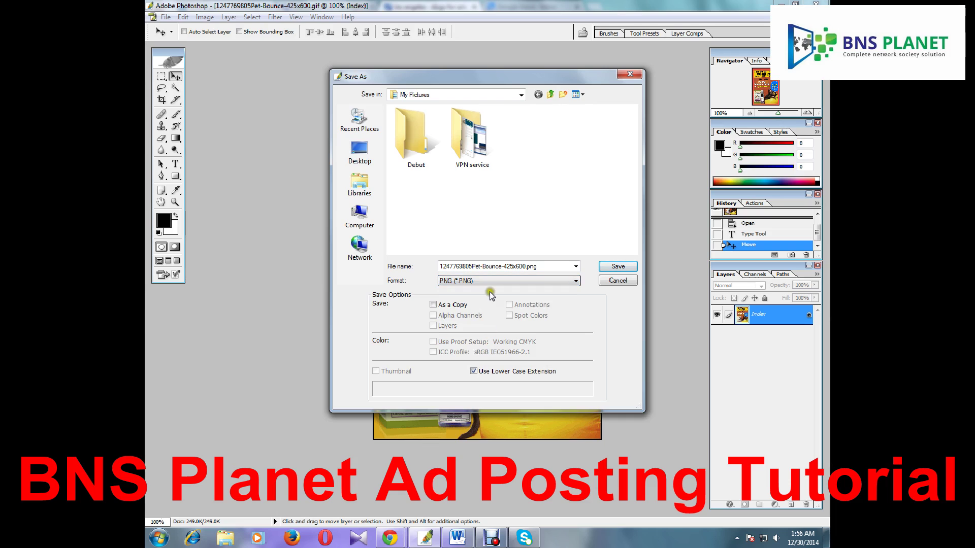
# Save the ad as a PNG with default options and find the file in the Pictures library
pyautogui.click(616, 267)
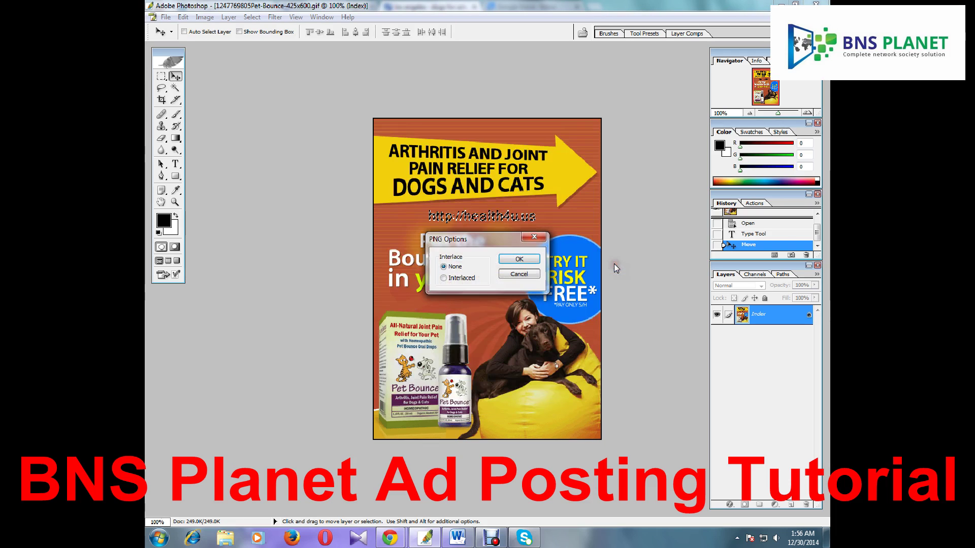
pyautogui.click(532, 260)
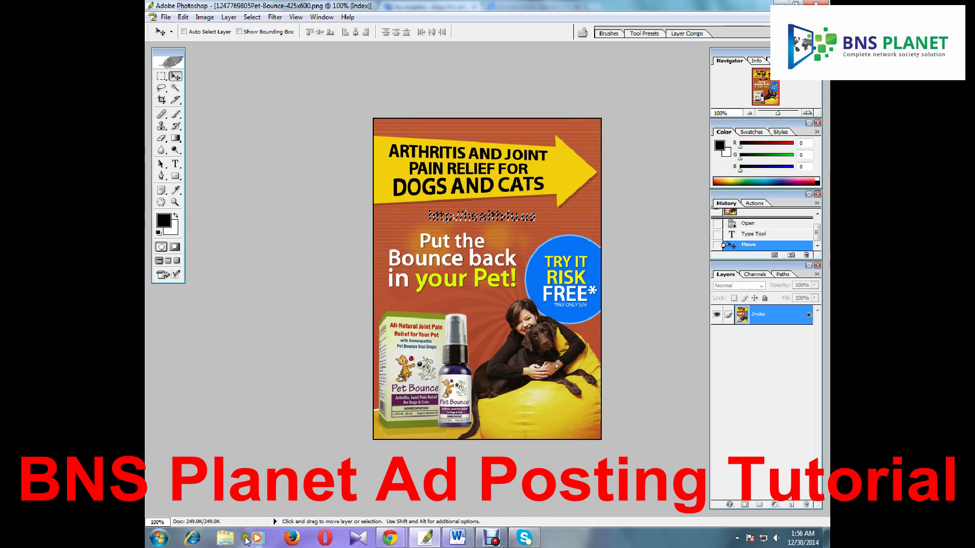
pyautogui.press('super+e')
pyautogui.click(188, 221)
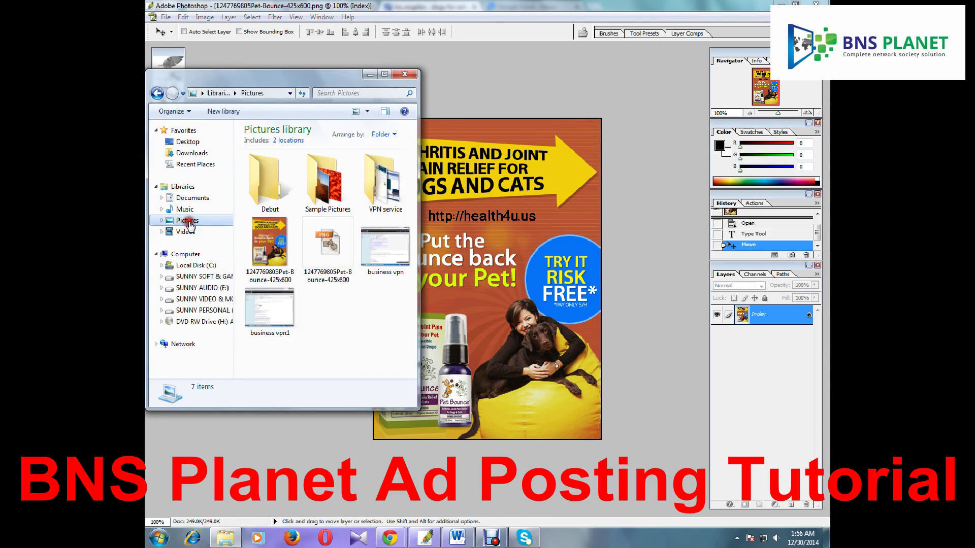
pyautogui.doubleClick(321, 253)
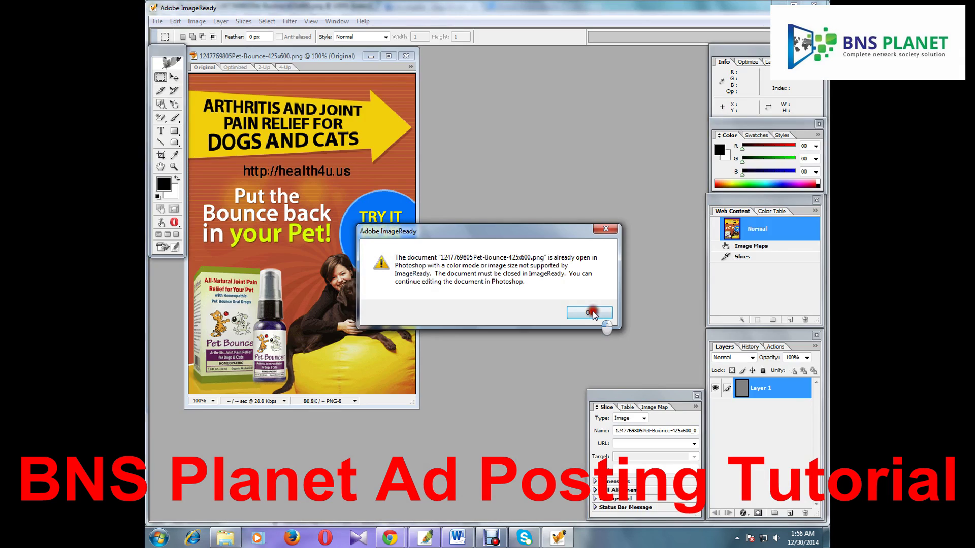
# Dismiss the already-open warnings, close ImageReady and the Pictures window, then close the Pet Bounce document
pyautogui.click(589, 312)
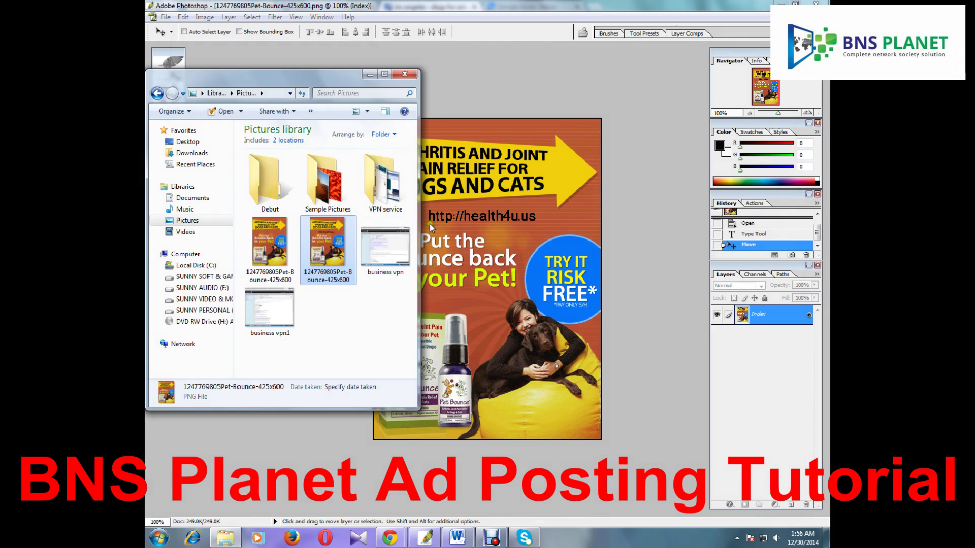
pyautogui.rightClick(337, 242)
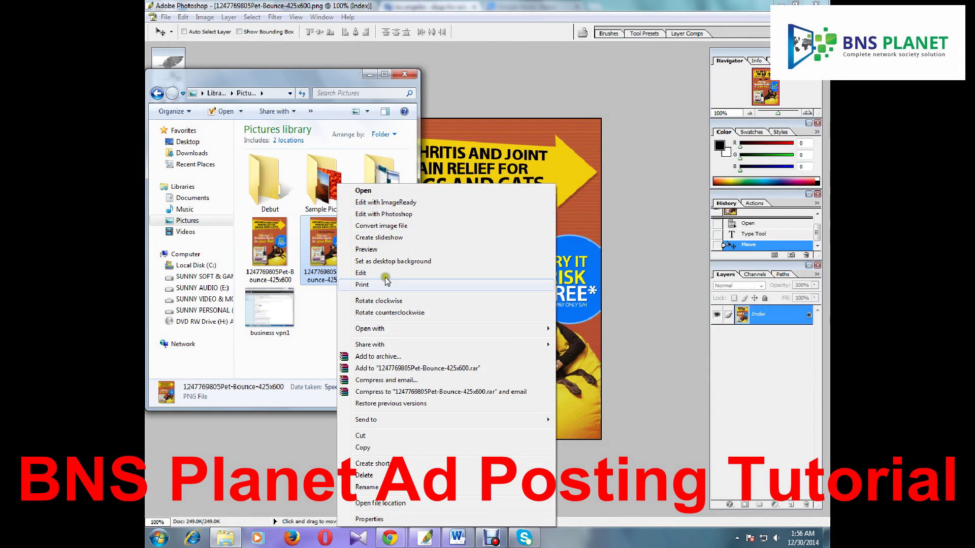
pyautogui.click(386, 202)
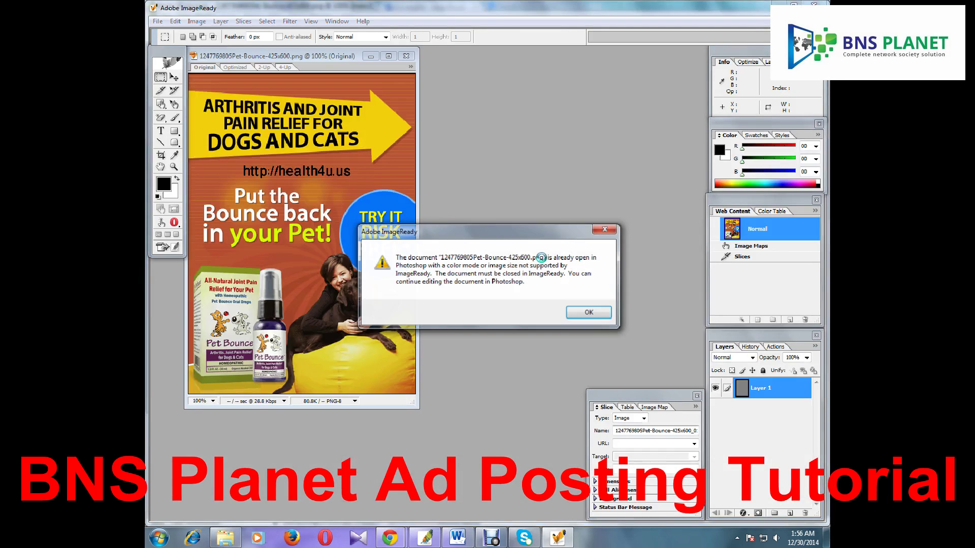
pyautogui.click(589, 312)
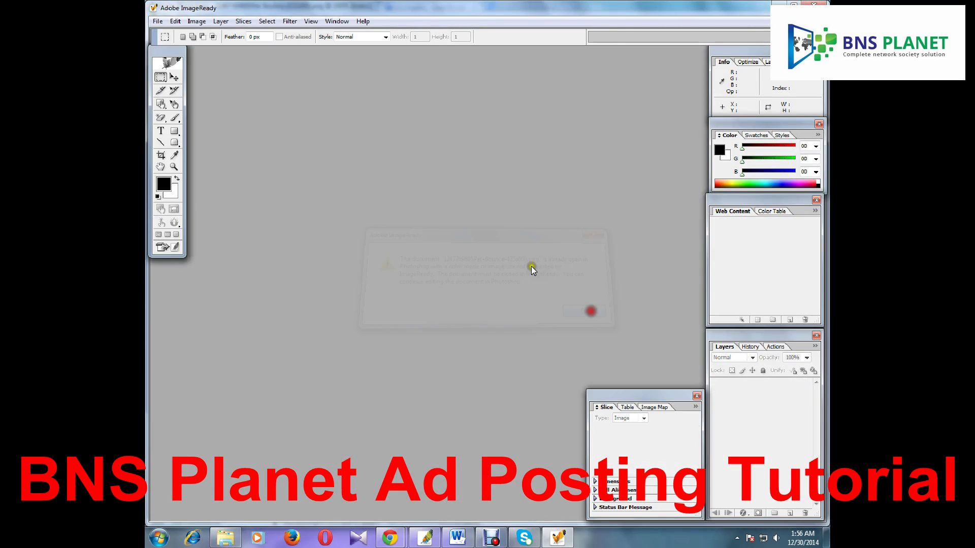
pyautogui.click(815, 4)
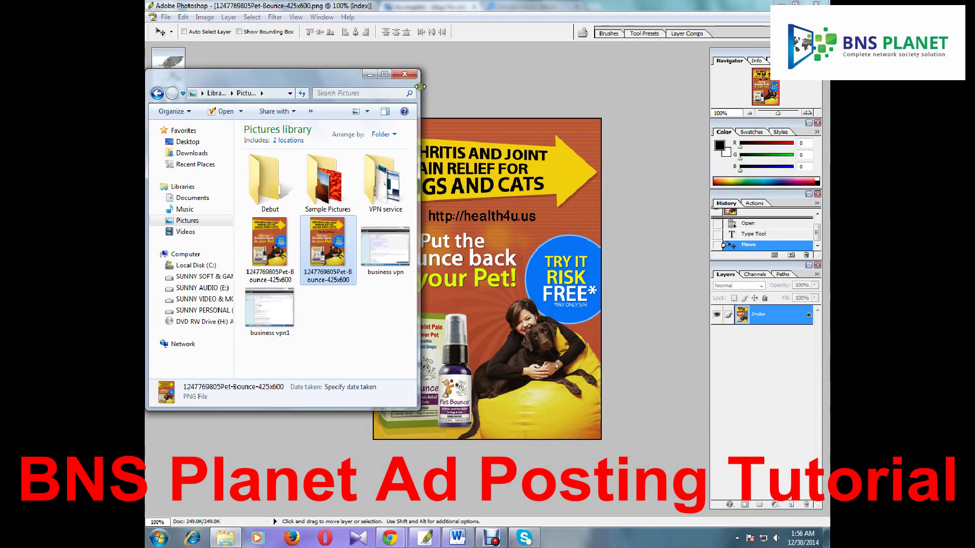
pyautogui.click(410, 74)
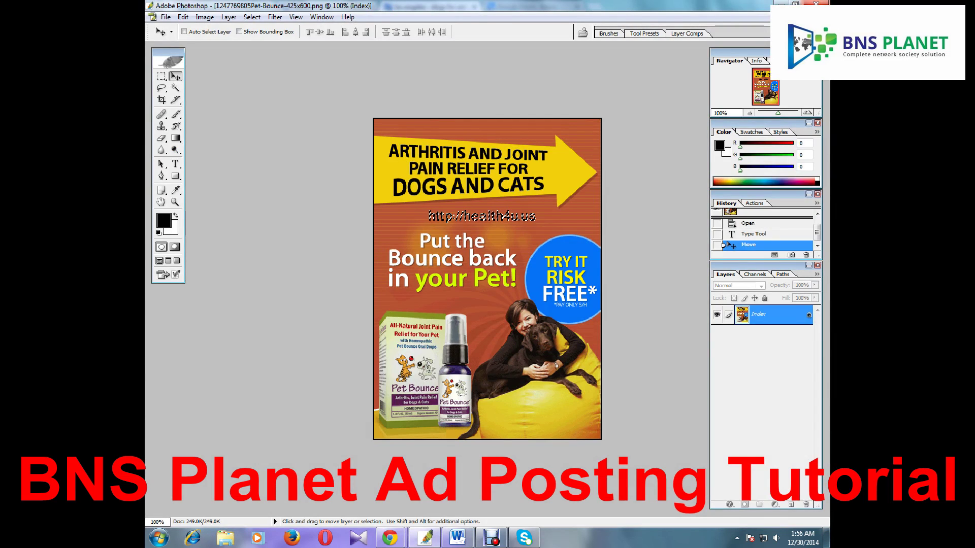
pyautogui.hotkey('ctrl', 'w')
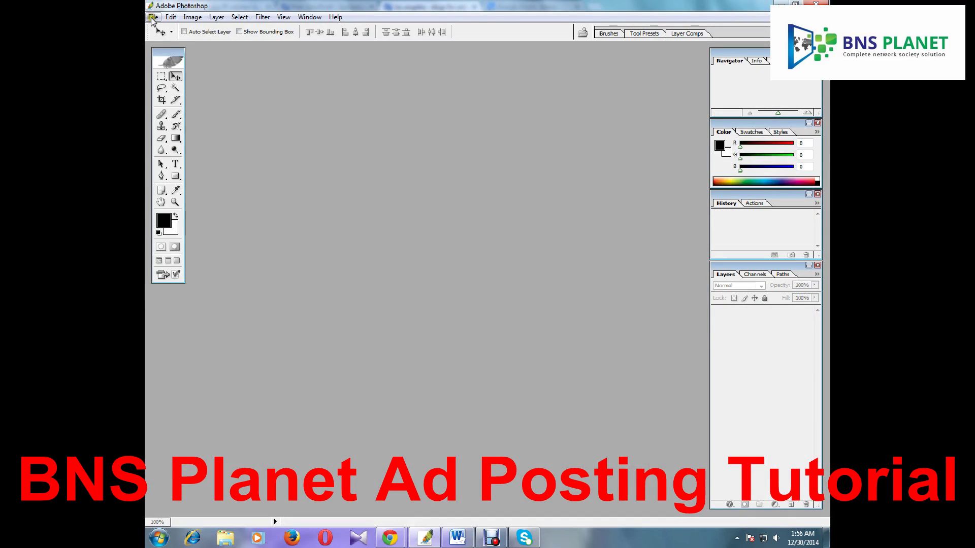
# Attach the Pet Bounce PNG from Pictures to the first image upload slot
pyautogui.click(781, 4)
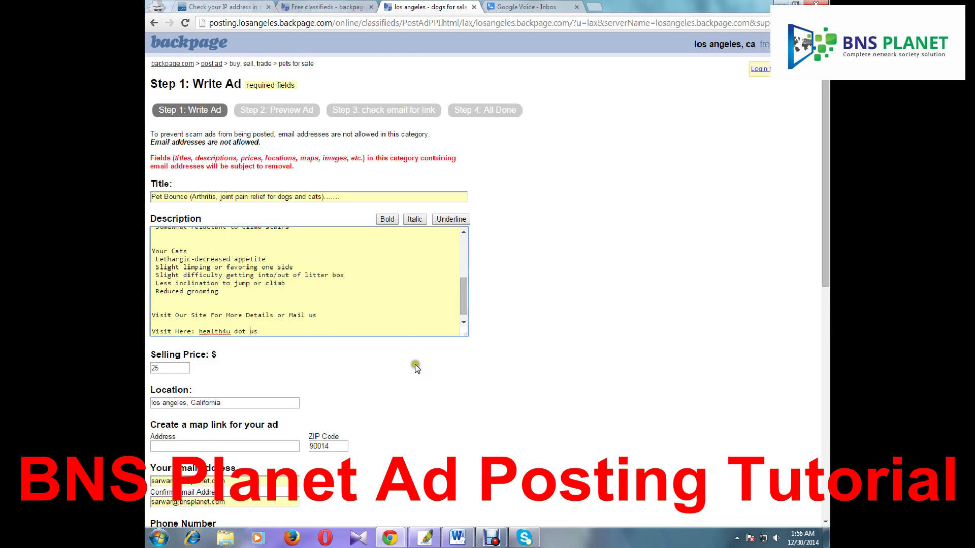
pyautogui.scroll(-9, 415, 364)
pyautogui.click(170, 220)
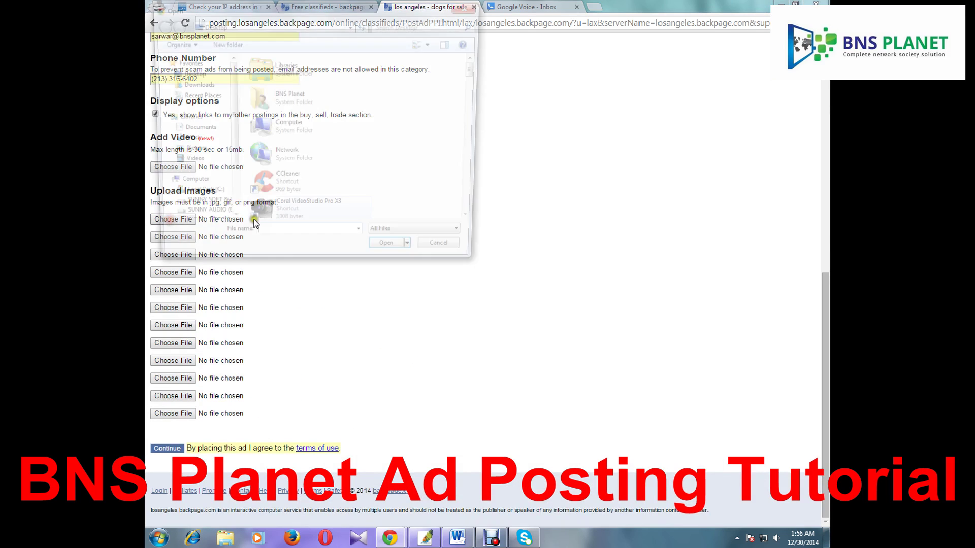
pyautogui.click(193, 153)
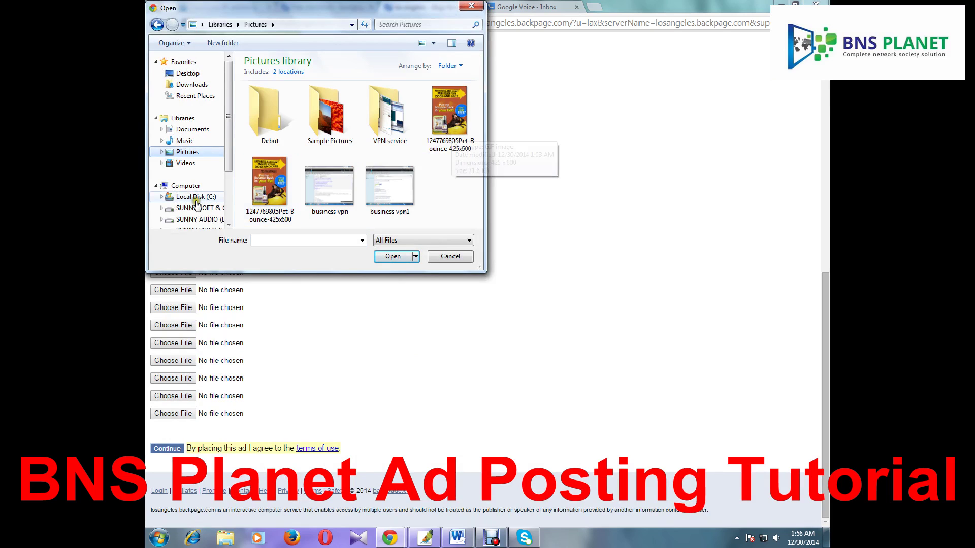
pyautogui.click(261, 187)
pyautogui.doubleClick(260, 188)
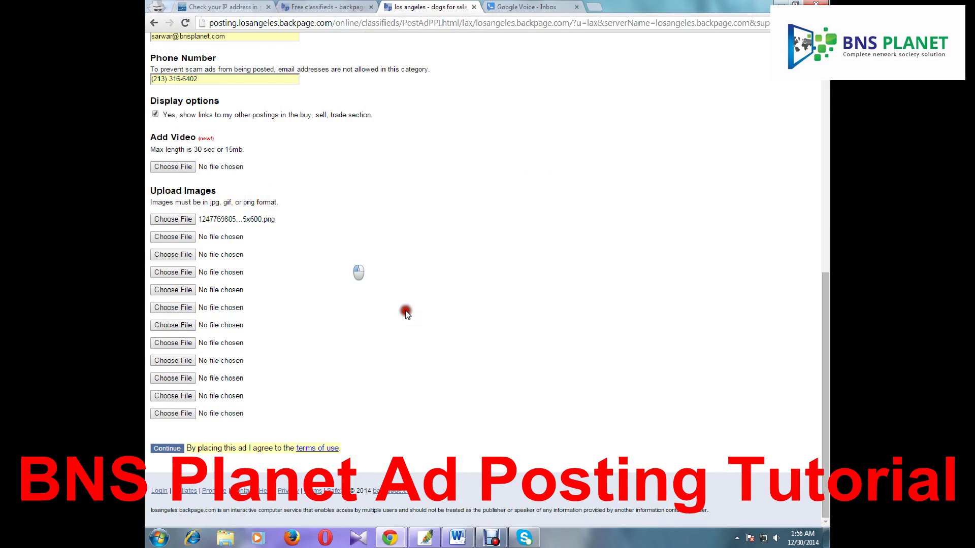
# Strip the parentheses and space from the phone number and resubmit the form
pyautogui.click(162, 447)
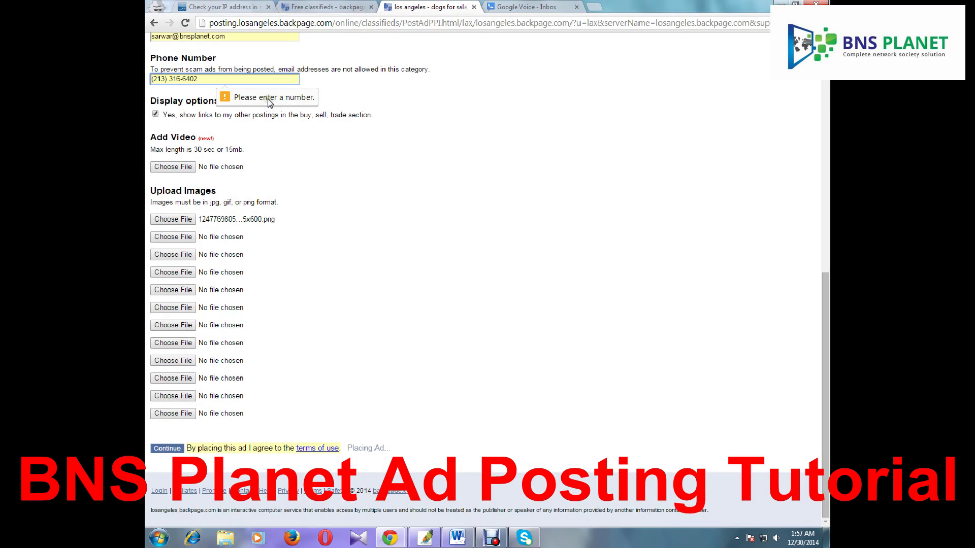
pyautogui.click(166, 79)
pyautogui.press('BackSpace')
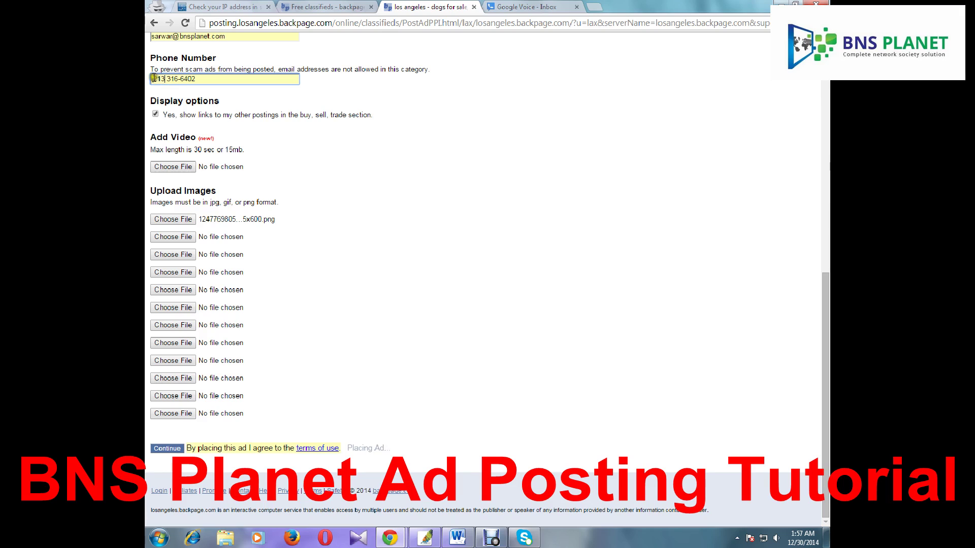
pyautogui.click(154, 79)
pyautogui.press('BackSpace')
pyautogui.click(165, 79)
pyautogui.press('BackSpace')
pyautogui.write('-')
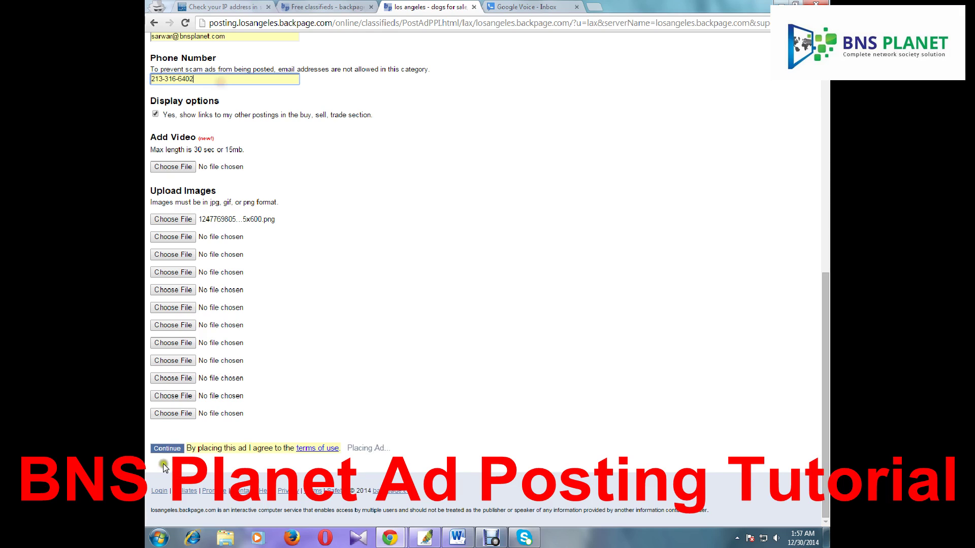
pyautogui.click(167, 448)
# Remove the remaining hyphen so the phone number is digits only, and continue to preview
pyautogui.click(177, 80)
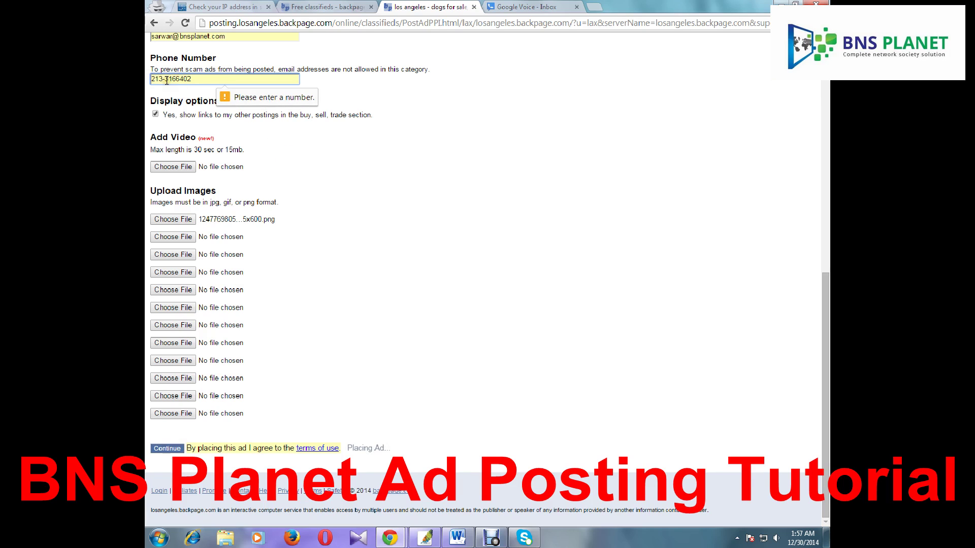
pyautogui.click(166, 78)
pyautogui.press('BackSpace')
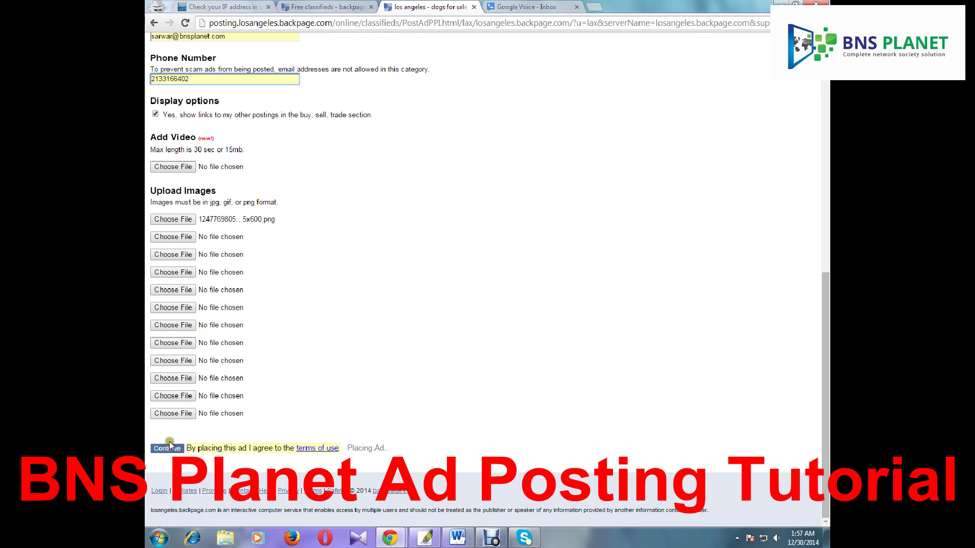
pyautogui.click(168, 449)
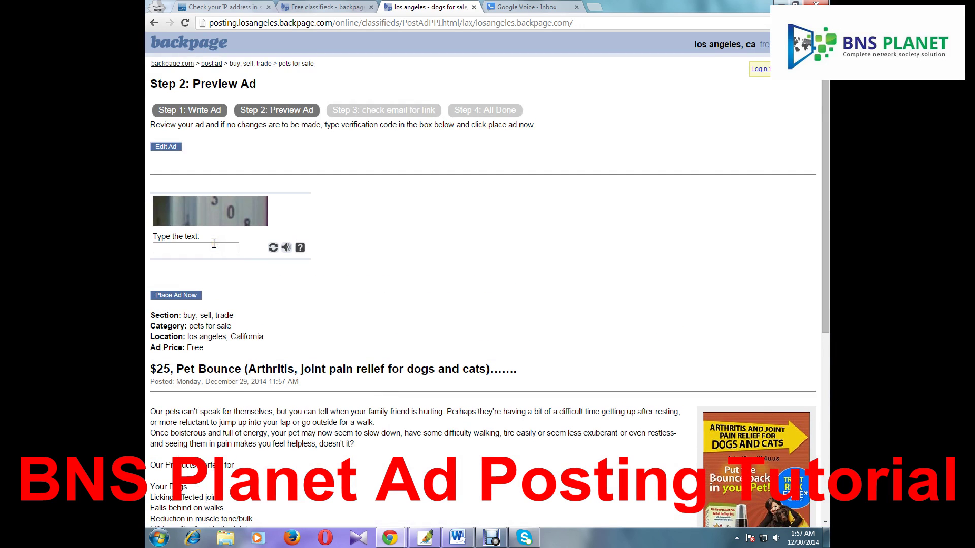
# Load a fresh verification image and fill in its text box
pyautogui.click(262, 247)
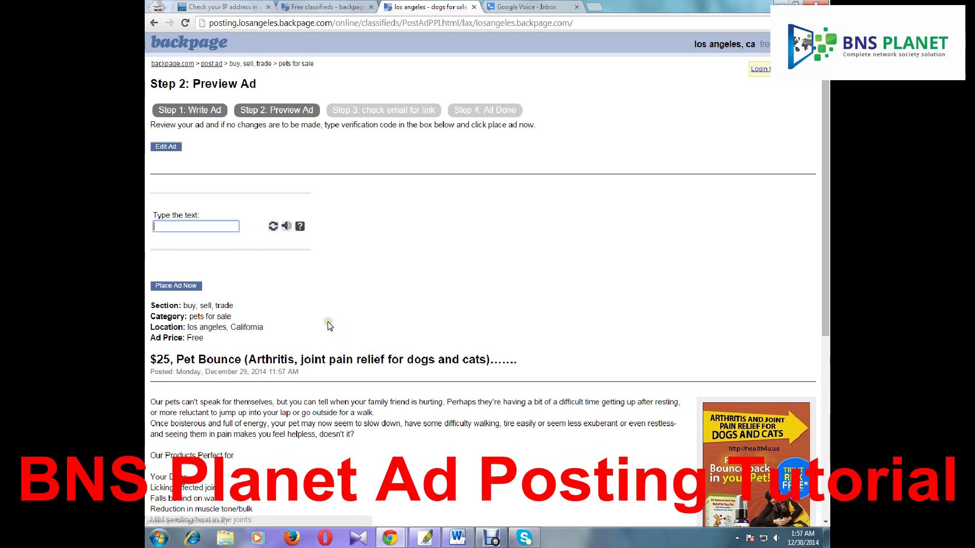
pyautogui.click(219, 248)
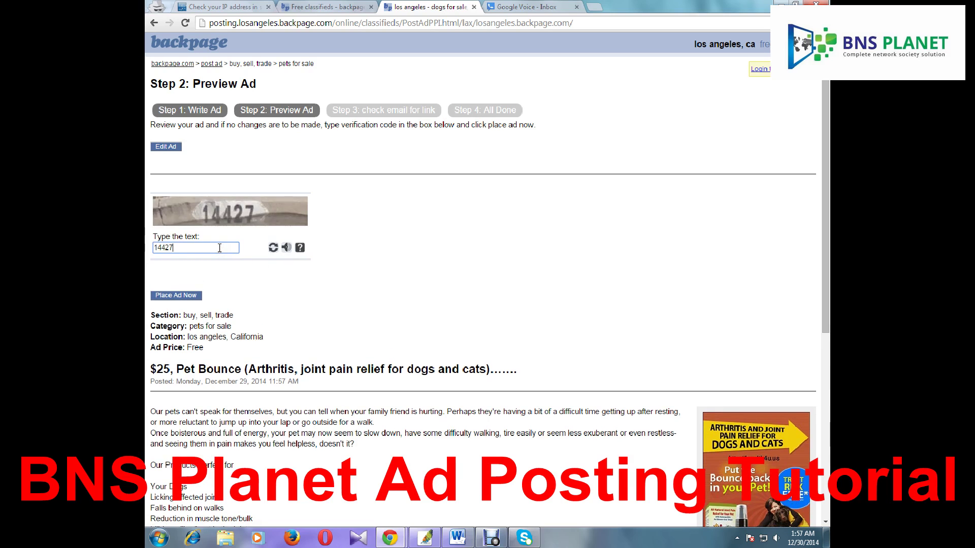
pyautogui.scroll(-2, 410, 290)
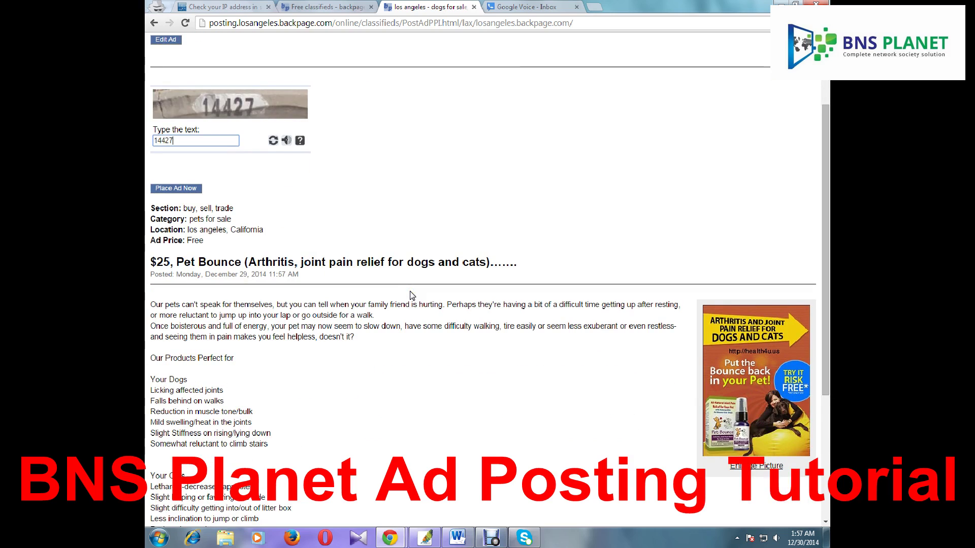
pyautogui.scroll(-4, 412, 296)
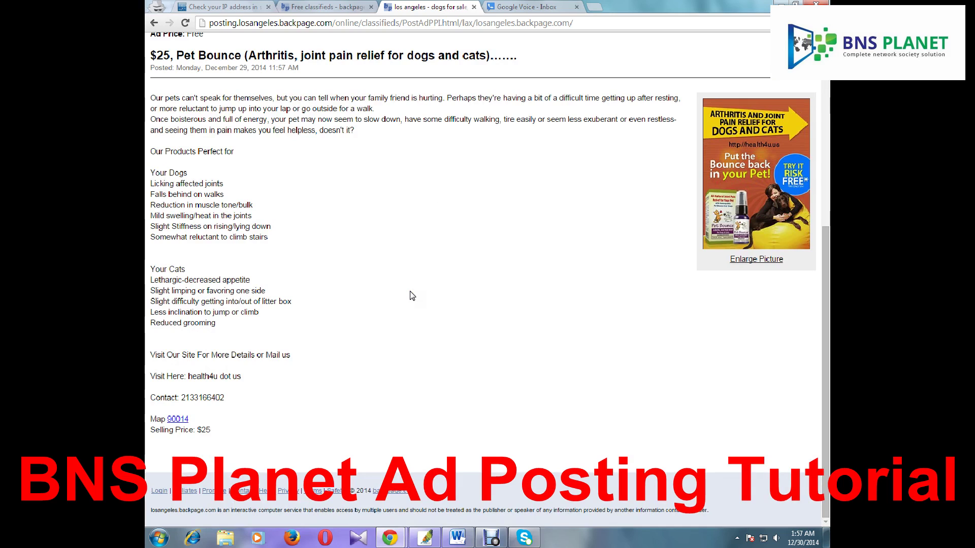
# View the ad picture full size, close it, and check the $25 price line in the preview
pyautogui.click(772, 259)
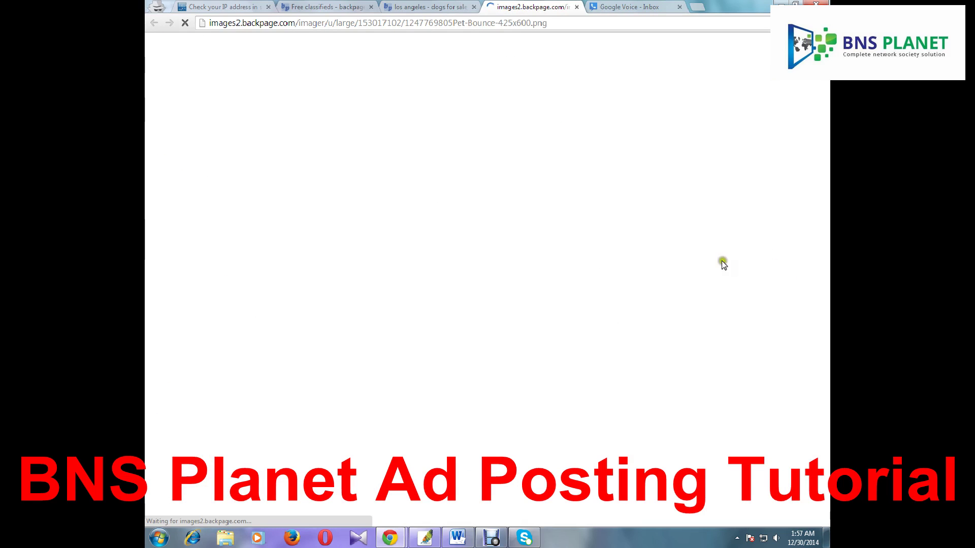
pyautogui.click(578, 7)
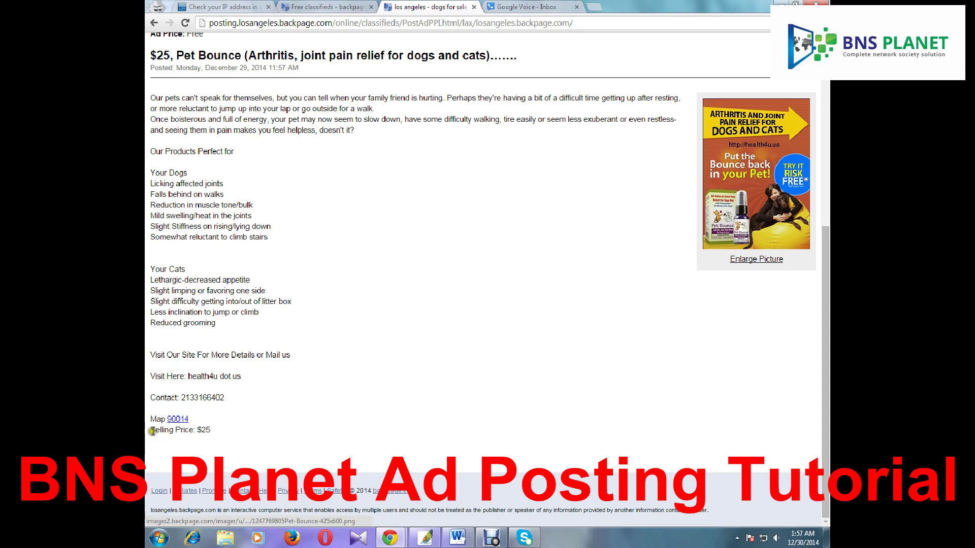
pyautogui.moveTo(148, 431); pyautogui.dragTo(224, 435)
pyautogui.click(221, 431)
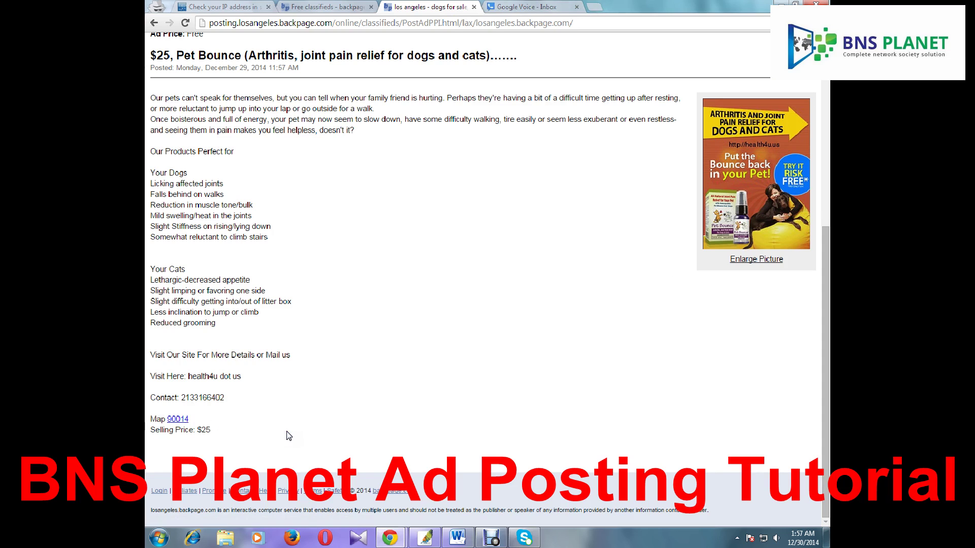
pyautogui.scroll(6, 287, 432)
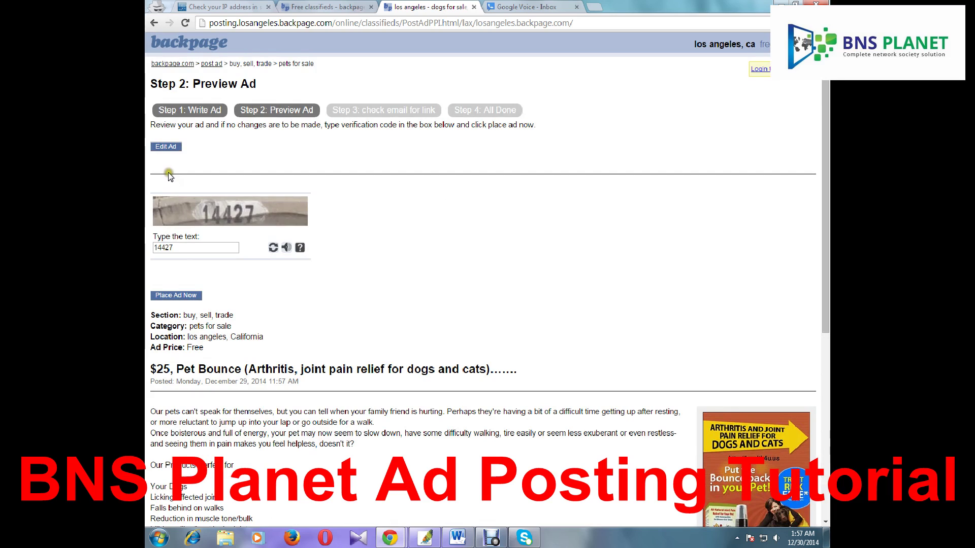
pyautogui.click(166, 146)
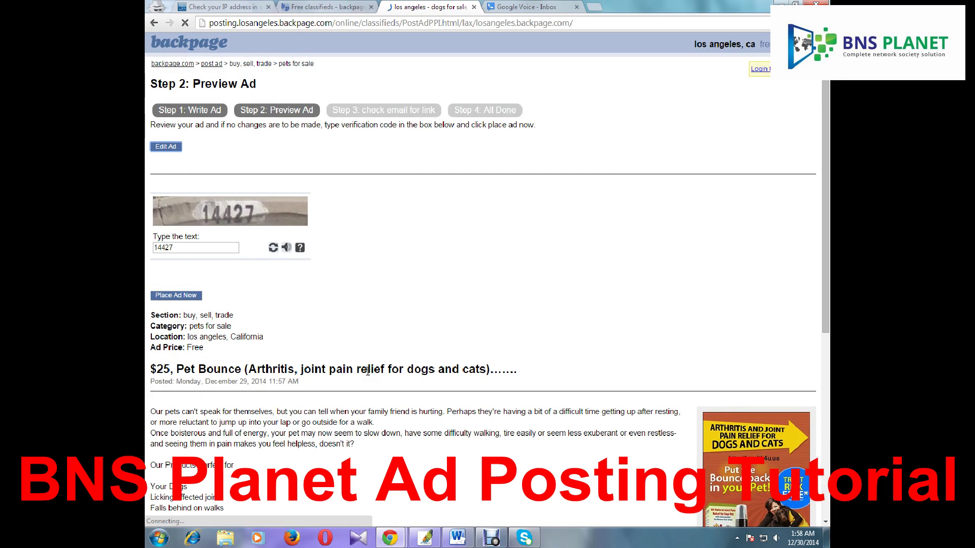
pyautogui.scroll(-1, 367, 370)
pyautogui.scroll(-6, 315, 271)
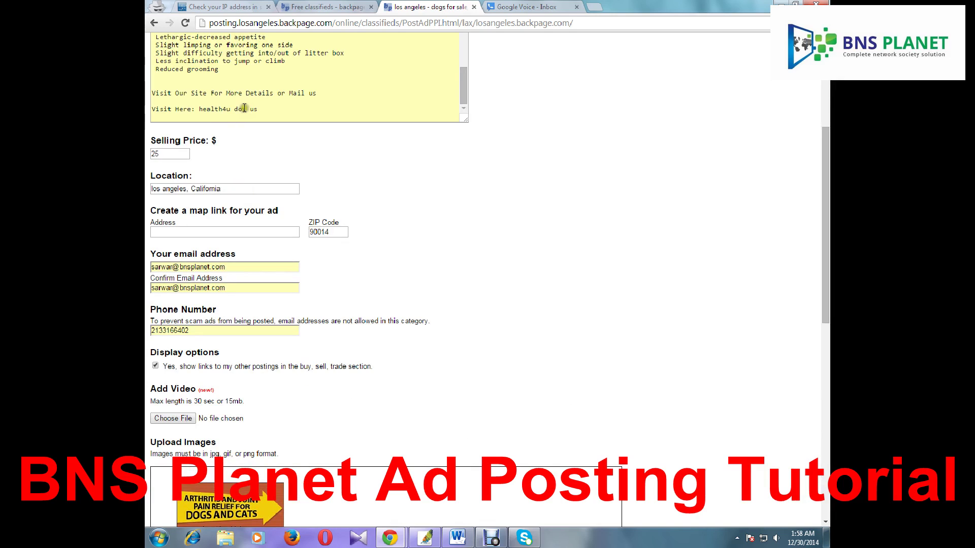
pyautogui.doubleClick(237, 108)
pyautogui.press('BackSpace')
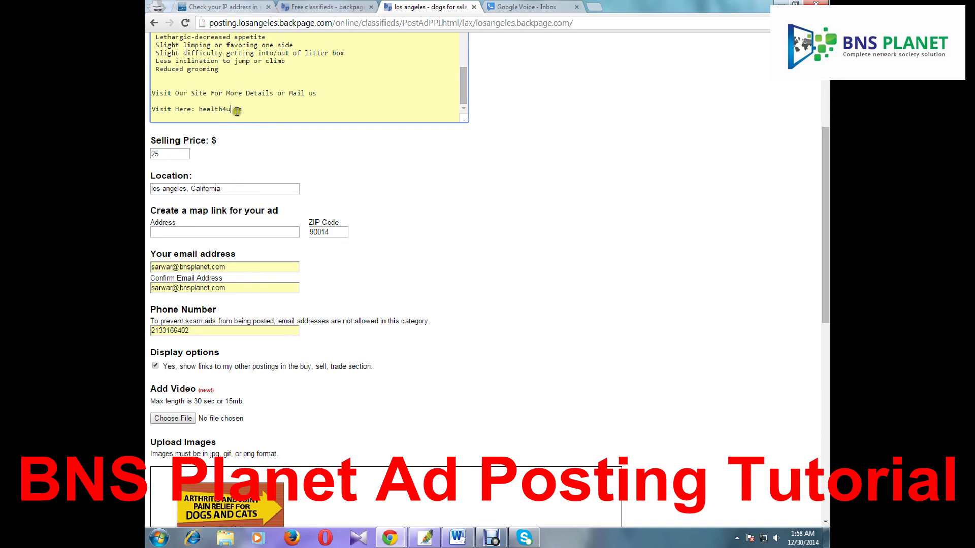
pyautogui.doubleClick(237, 109)
pyautogui.press('BackSpace')
pyautogui.write('.us')
pyautogui.write('www.')
pyautogui.scroll(-10, 664, 398)
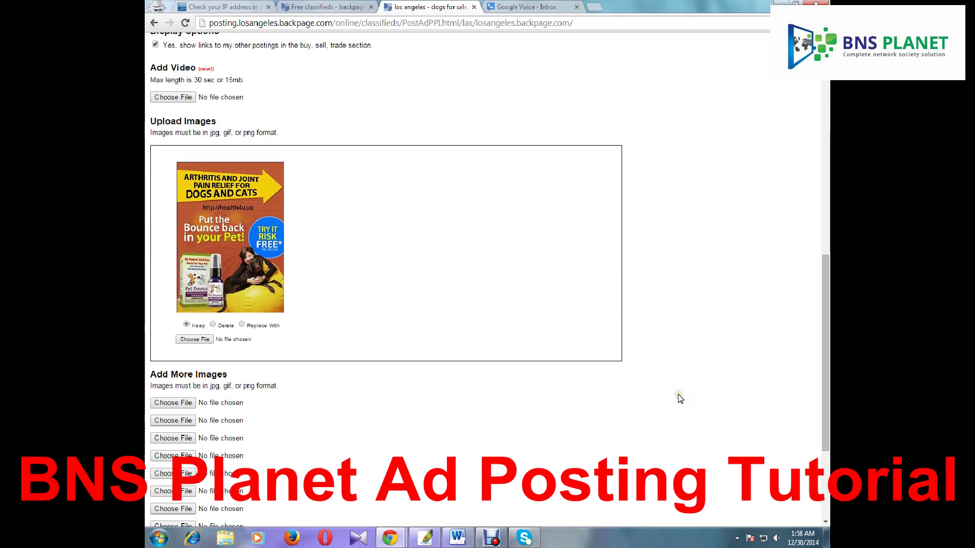
pyautogui.click(162, 449)
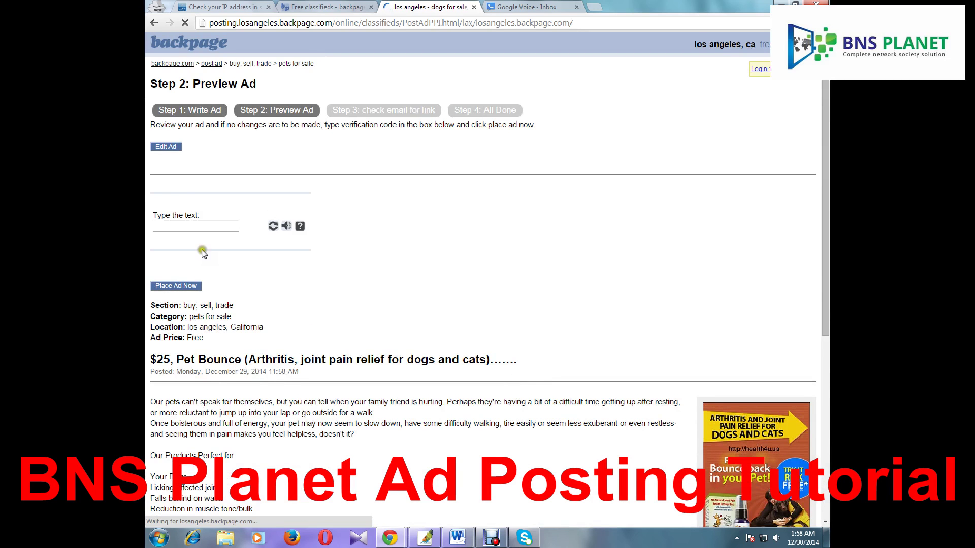
# Enter the verification code, place the ad, and select the e-mail address shown on Step 3
pyautogui.click(186, 248)
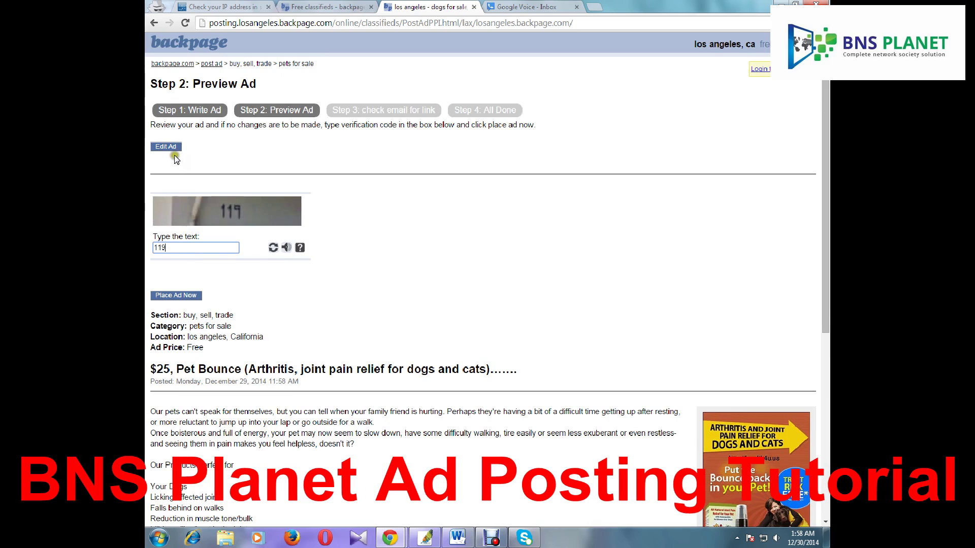
pyautogui.click(178, 295)
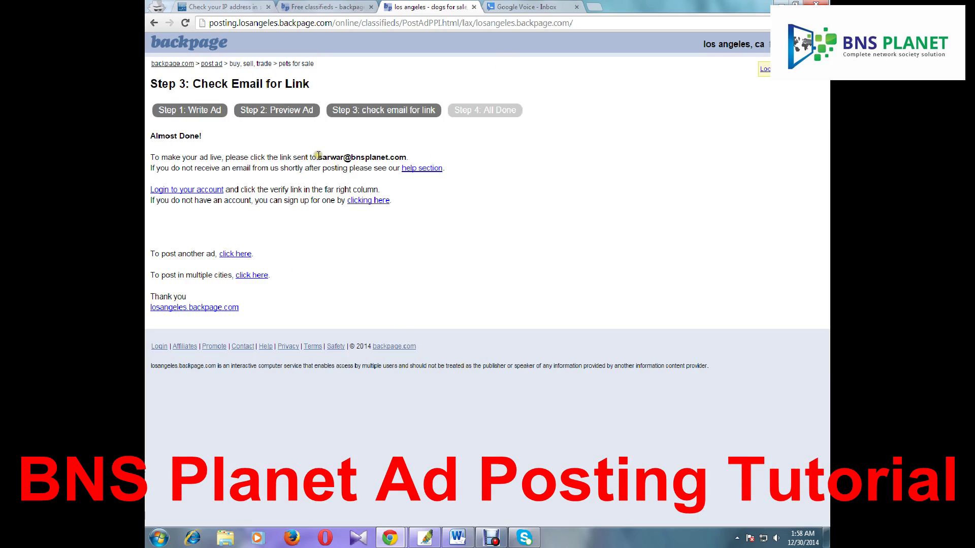
pyautogui.moveTo(318, 157); pyautogui.dragTo(408, 161)
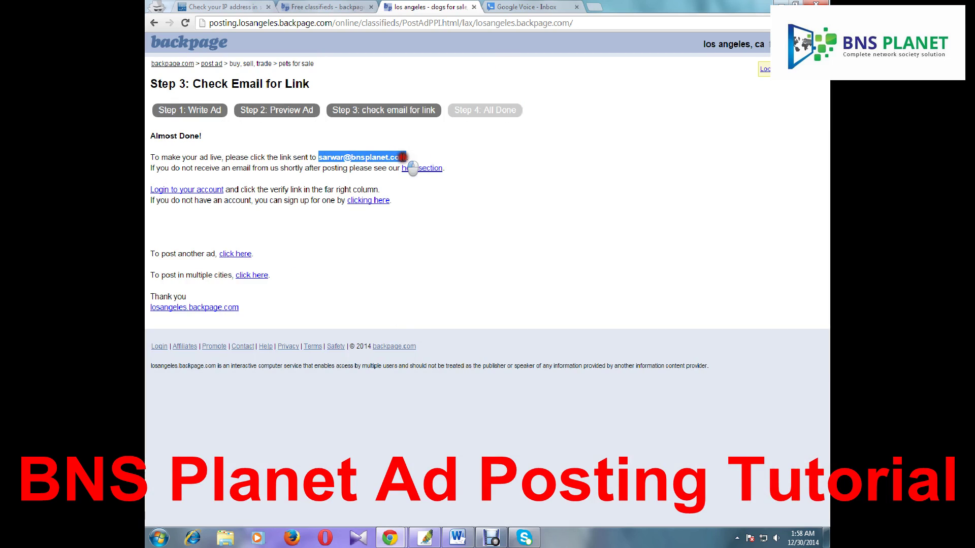
pyautogui.click(578, 6)
# Load the bnsplanet.com:2095 webmail login page in a new tab
pyautogui.click(594, 7)
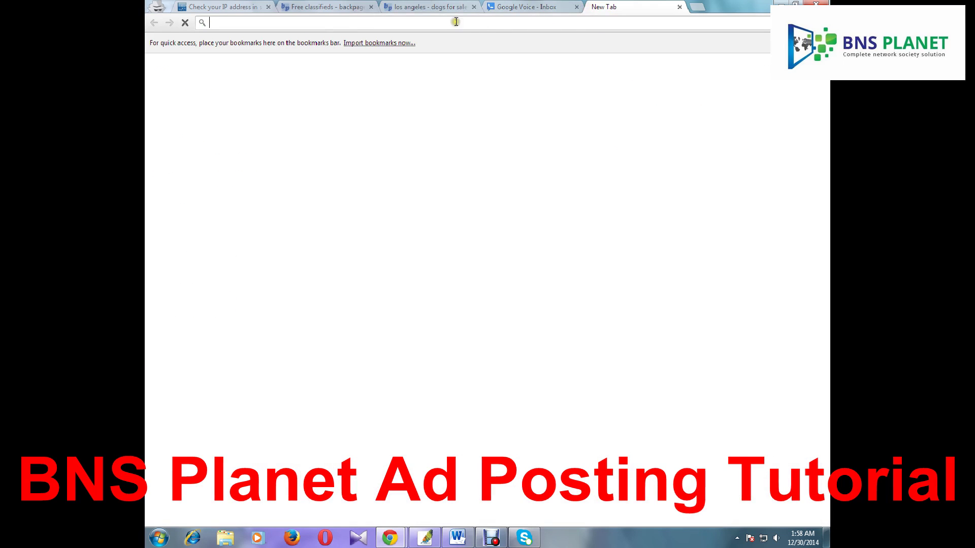
pyautogui.write('bnsplanet.com')
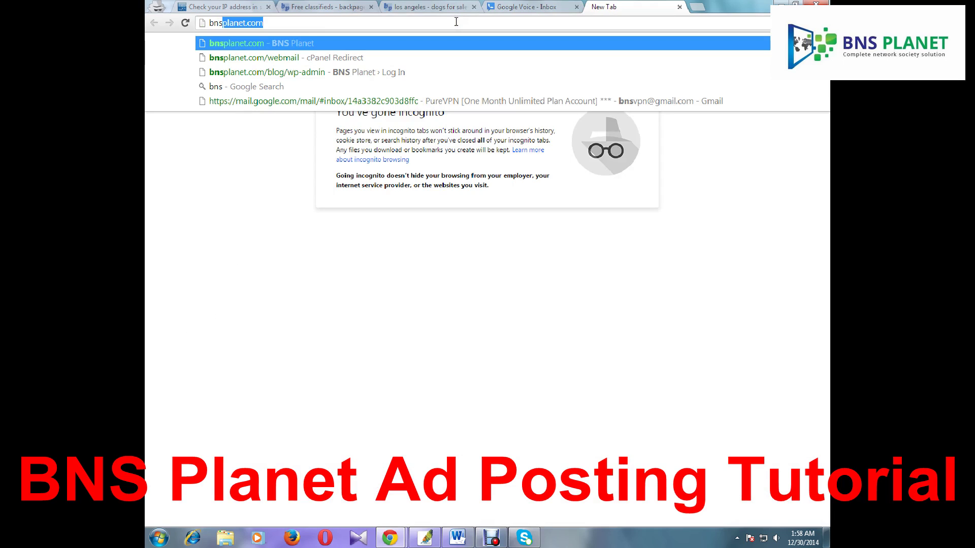
pyautogui.press('Right')
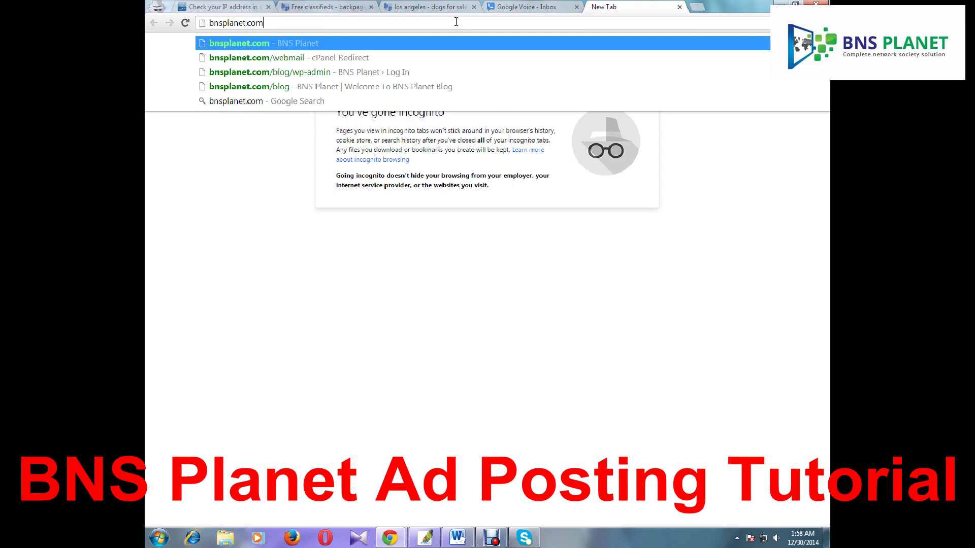
pyautogui.write(':2095')
pyautogui.press('Return')
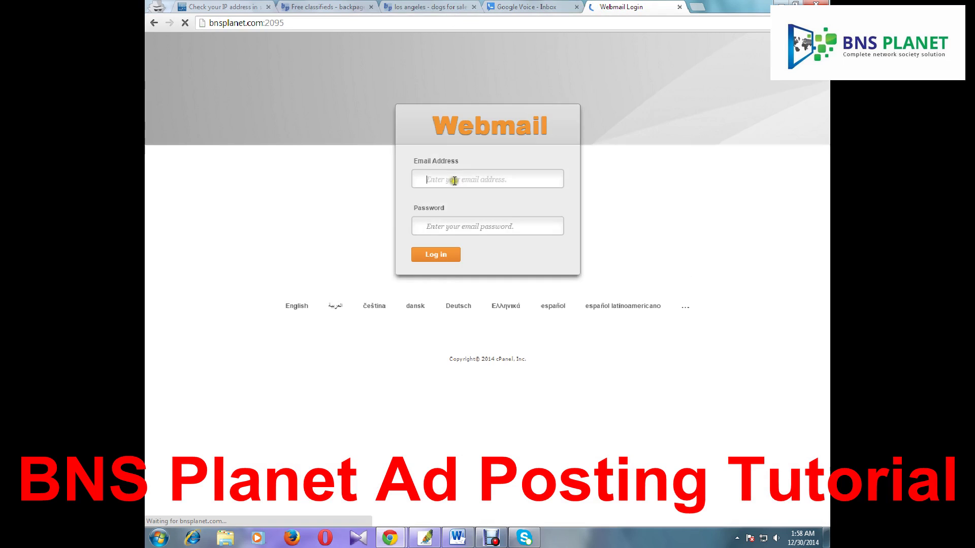
# Log in with the mailbox's e-mail address and password
pyautogui.click(453, 177)
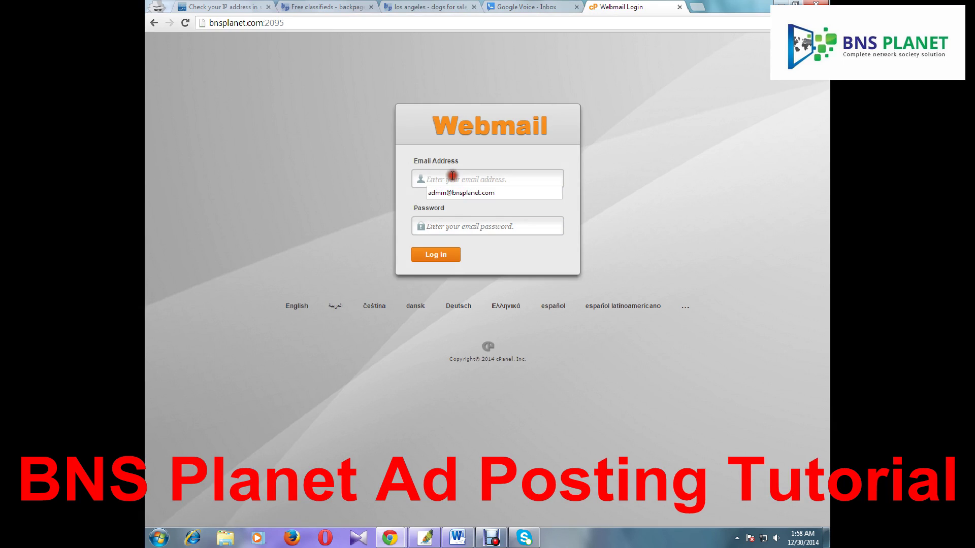
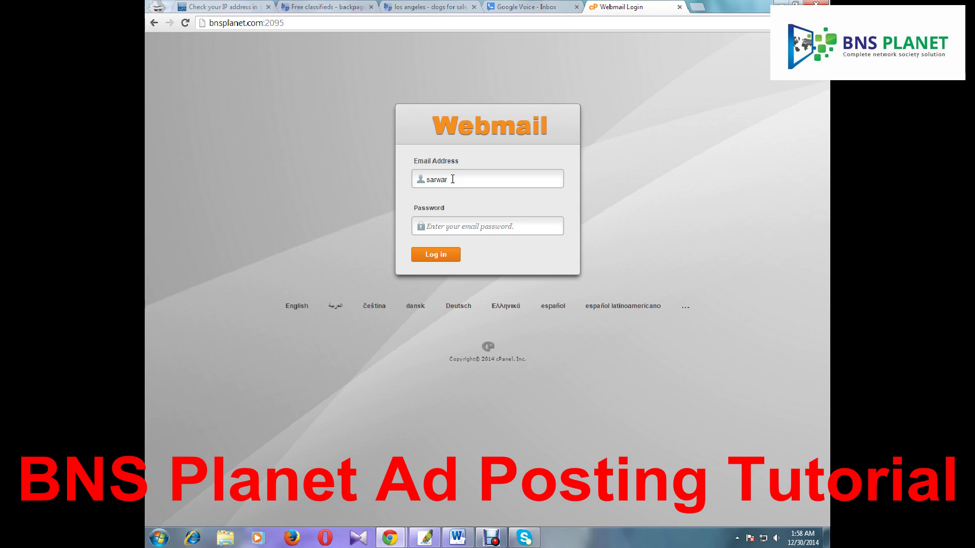
pyautogui.press('Tab')
pyautogui.write('*')
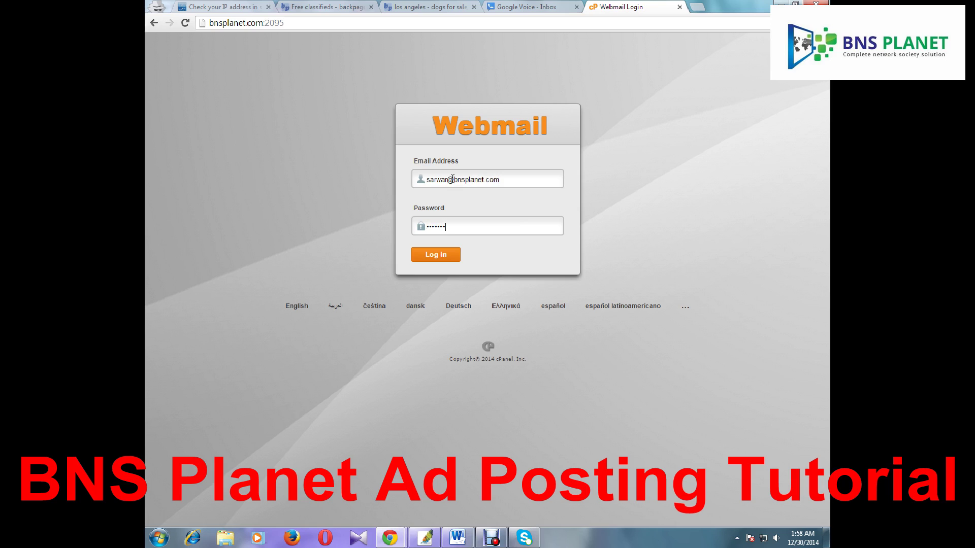
pyautogui.press('Return')
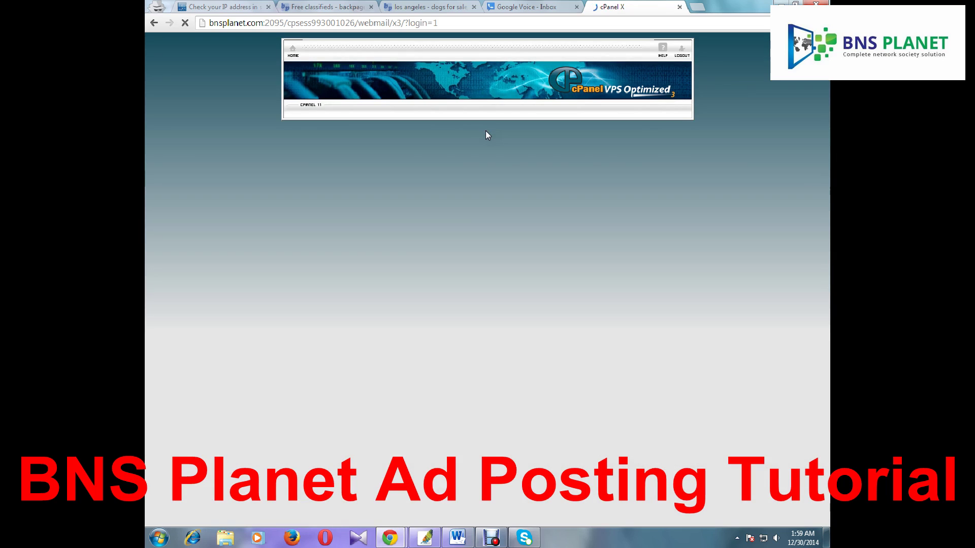
# Open Roundcube and the 'Click link to post! Pet Bounce' message from Backpage in the Inbox
pyautogui.click(469, 165)
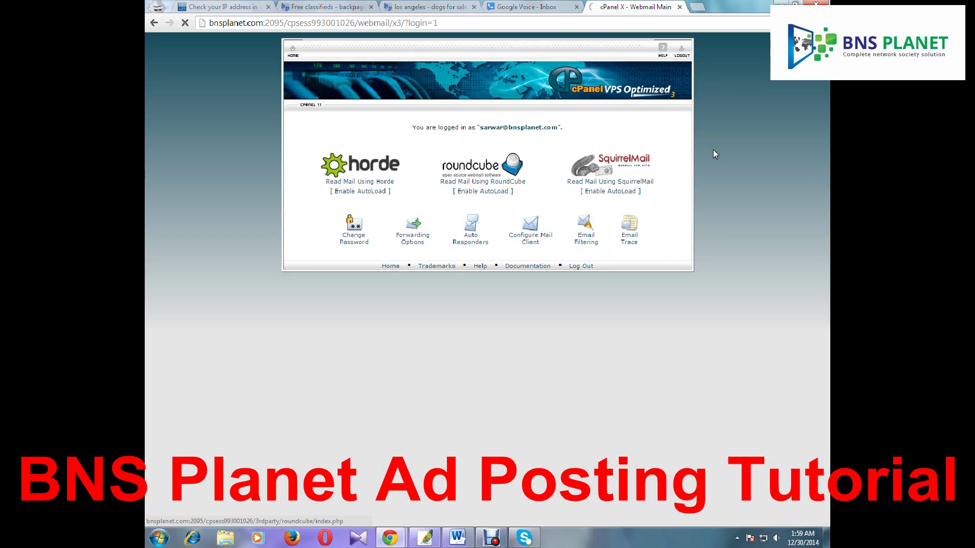
pyautogui.click(426, 7)
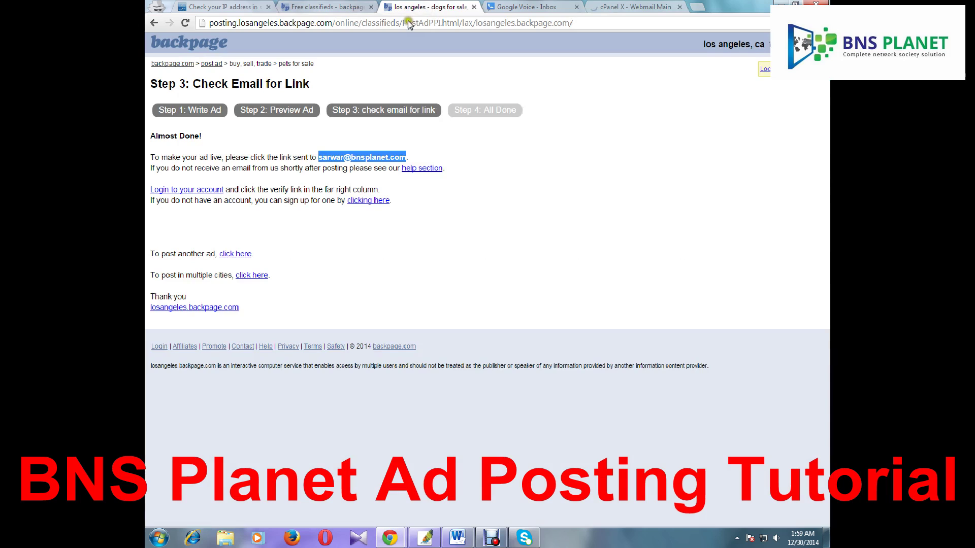
pyautogui.click(427, 209)
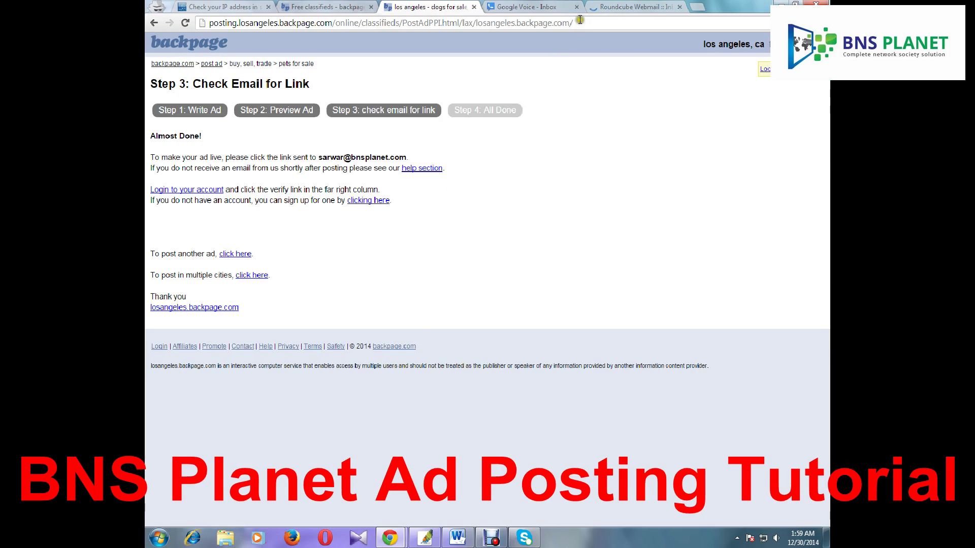
pyautogui.click(629, 7)
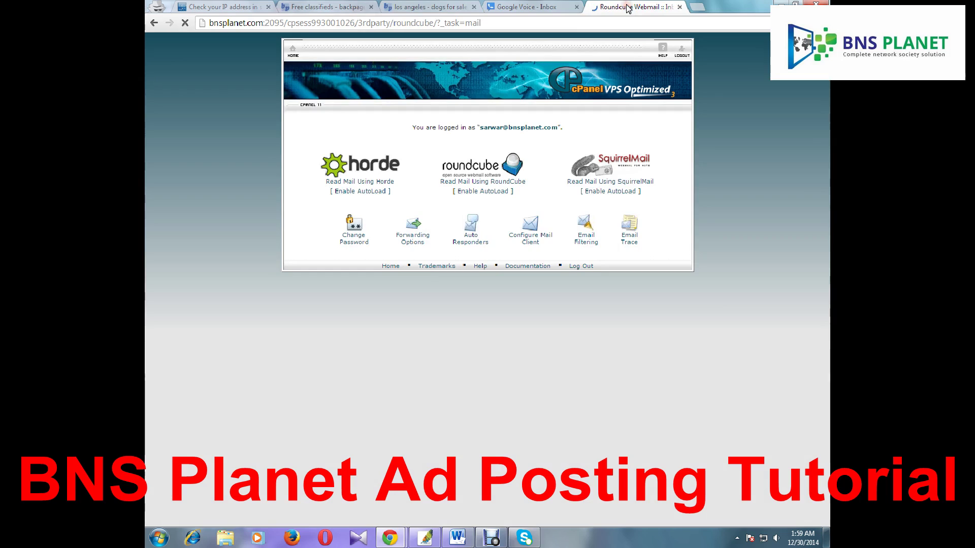
pyautogui.click(414, 7)
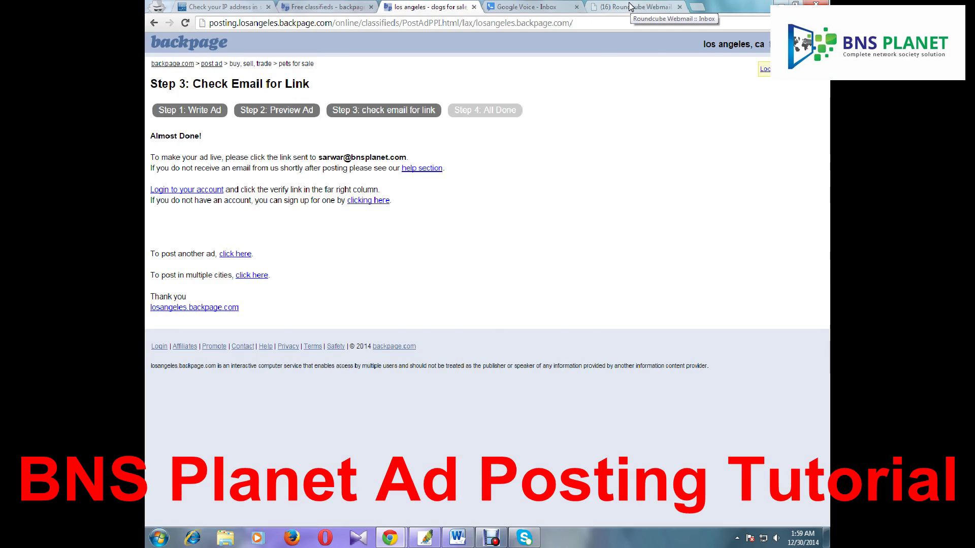
pyautogui.click(629, 7)
pyautogui.click(470, 123)
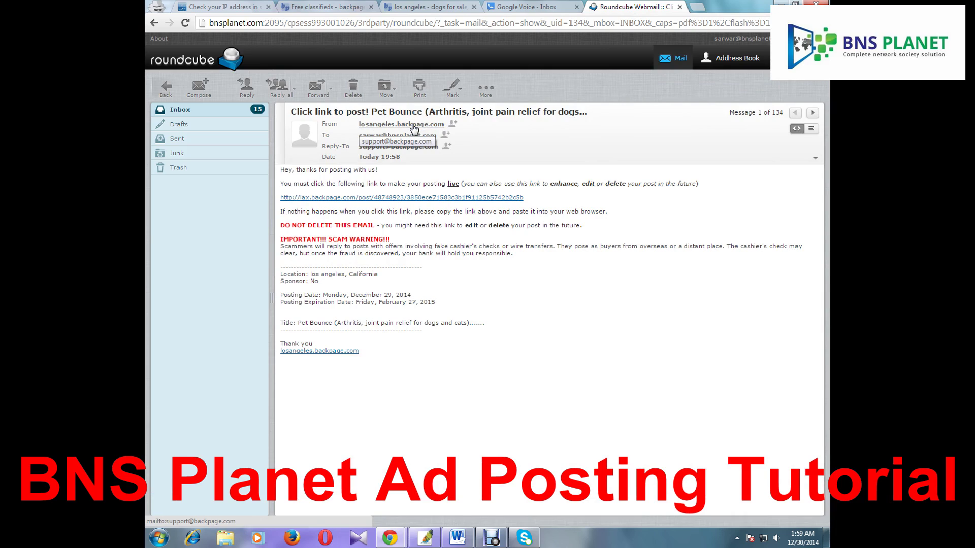
# Follow the email's verification link and highlight the ad's 02/27/2015 expiry date
pyautogui.click(395, 198)
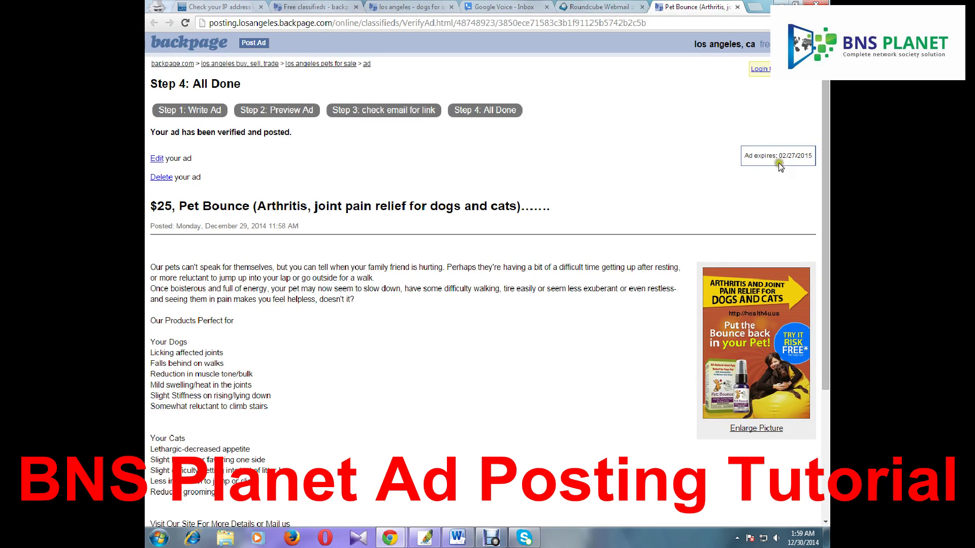
pyautogui.moveTo(744, 156); pyautogui.dragTo(798, 155)
pyautogui.click(795, 155)
pyautogui.click(784, 155)
# Point out the expiry year 2015 and day 27 on the All Done page
pyautogui.moveTo(798, 156); pyautogui.dragTo(814, 160)
pyautogui.click(767, 168)
pyautogui.doubleClick(790, 156)
pyautogui.click(796, 157)
pyautogui.click(659, 218)
pyautogui.scroll(-4, 655, 215)
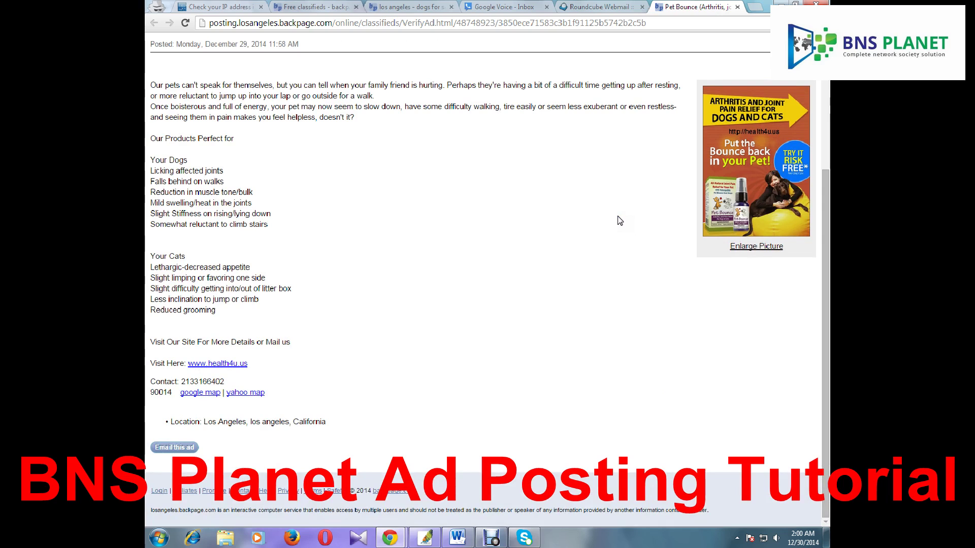
pyautogui.scroll(4, 620, 220)
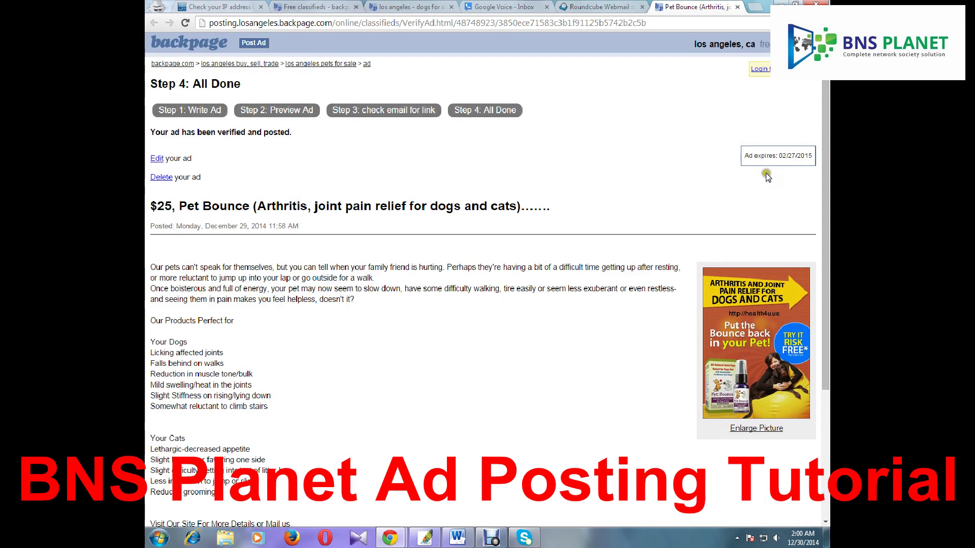
pyautogui.click(777, 155)
# Open Los Angeles 'pets, pet supplies' listings from the city list, then return to the Pet Bounce tab
pyautogui.click(407, 8)
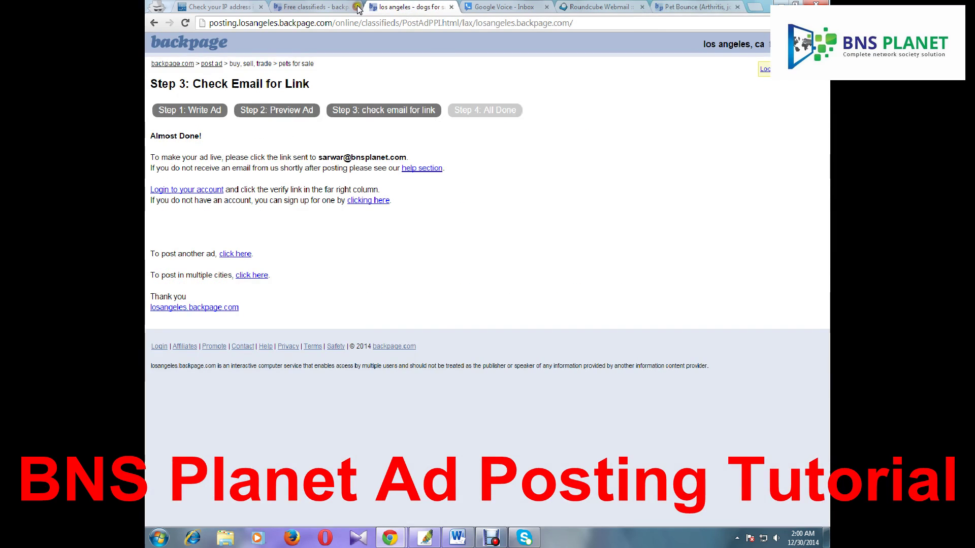
pyautogui.click(320, 8)
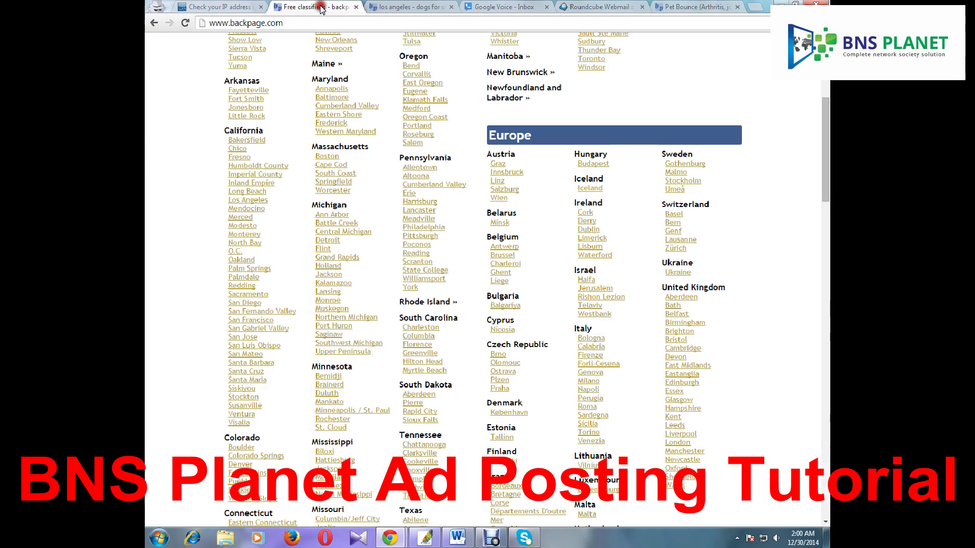
pyautogui.click(246, 242)
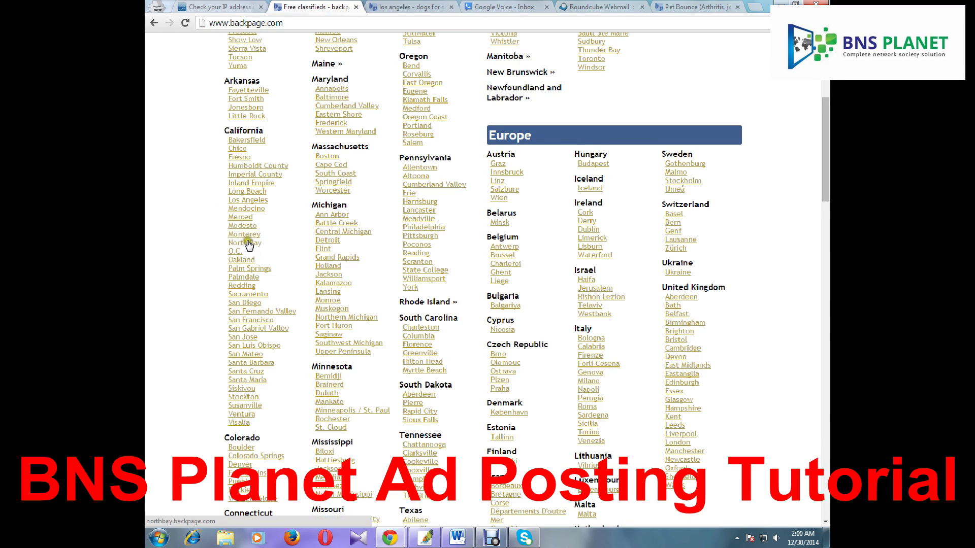
pyautogui.click(239, 159)
pyautogui.click(244, 201)
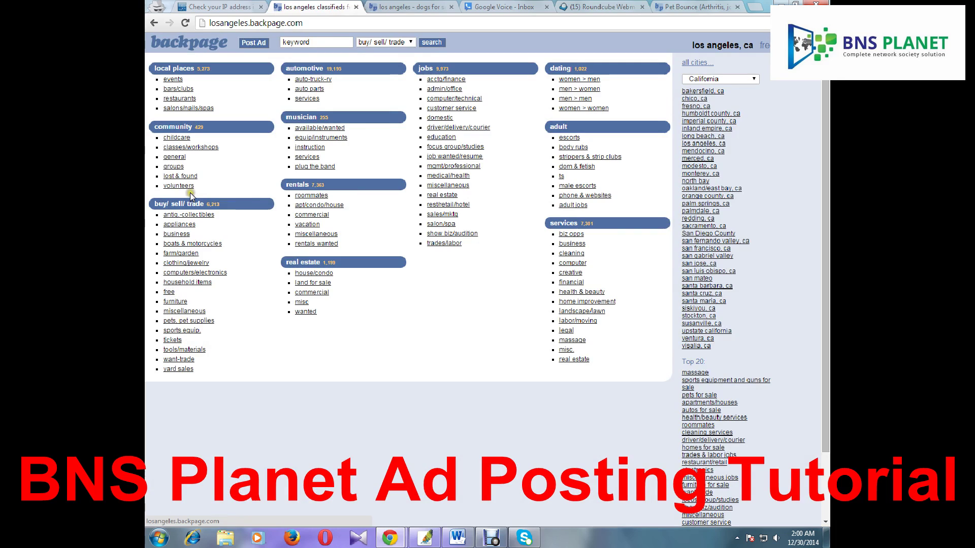
pyautogui.click(178, 319)
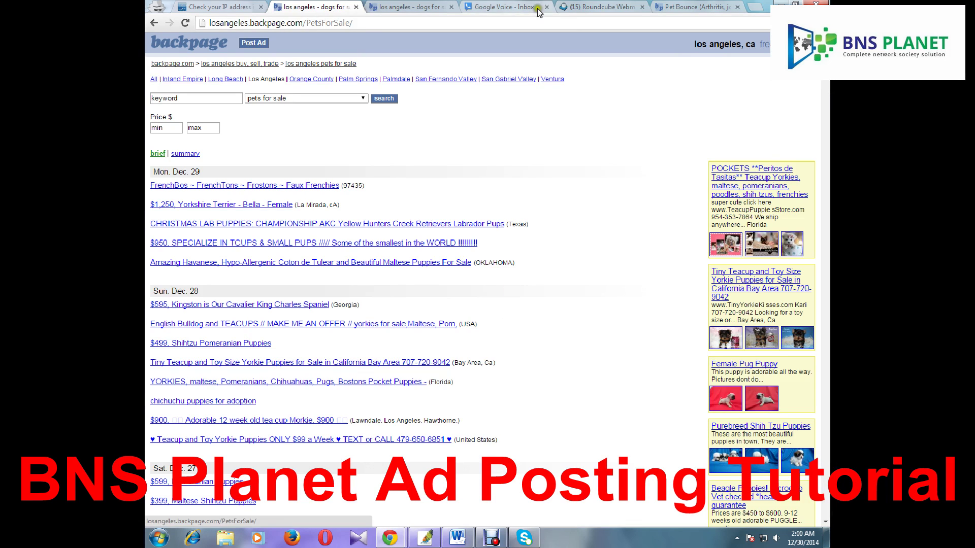
pyautogui.click(684, 7)
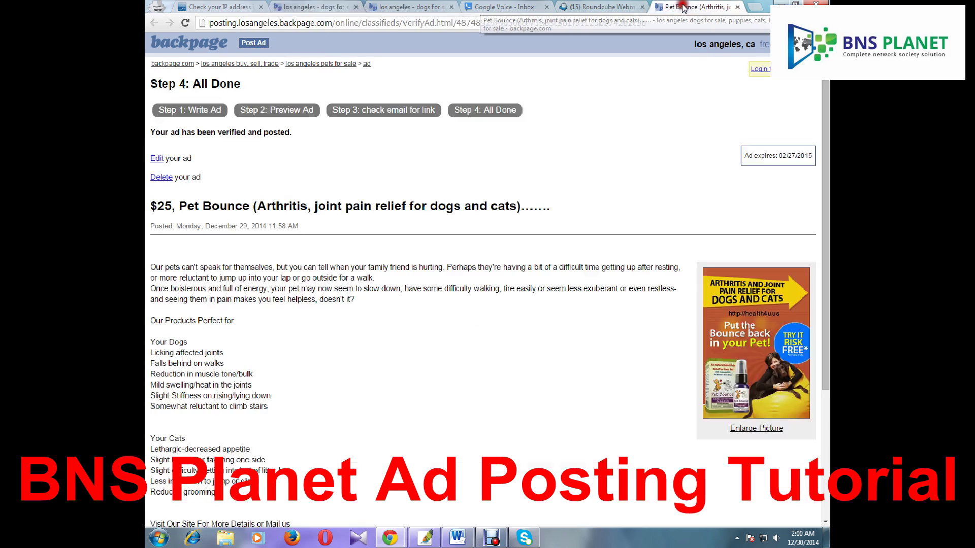
pyautogui.click(499, 23)
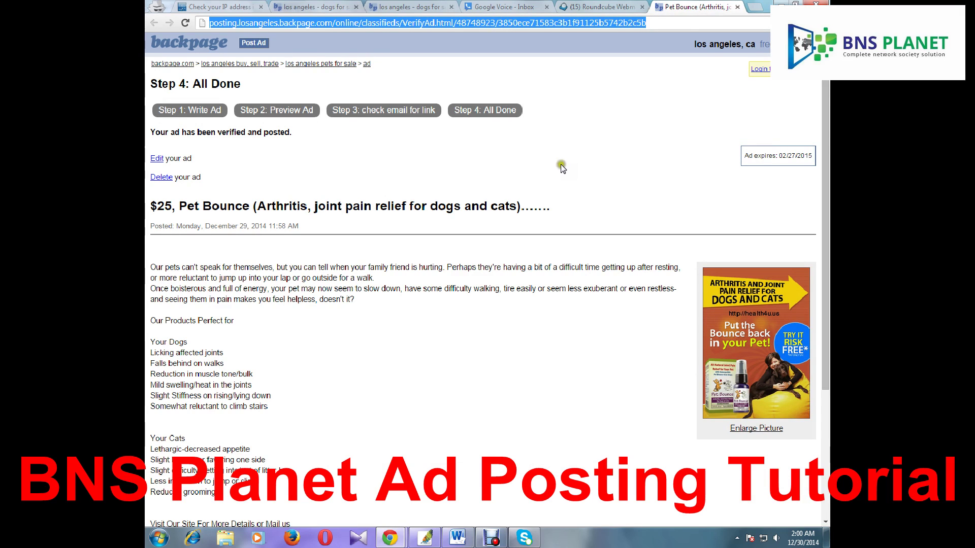
pyautogui.click(594, 6)
pyautogui.click(228, 111)
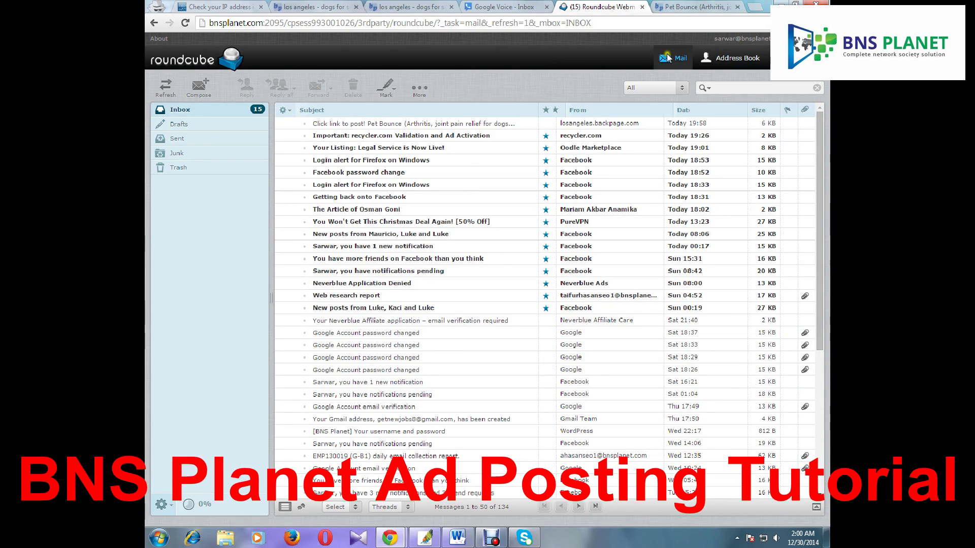
pyautogui.click(679, 10)
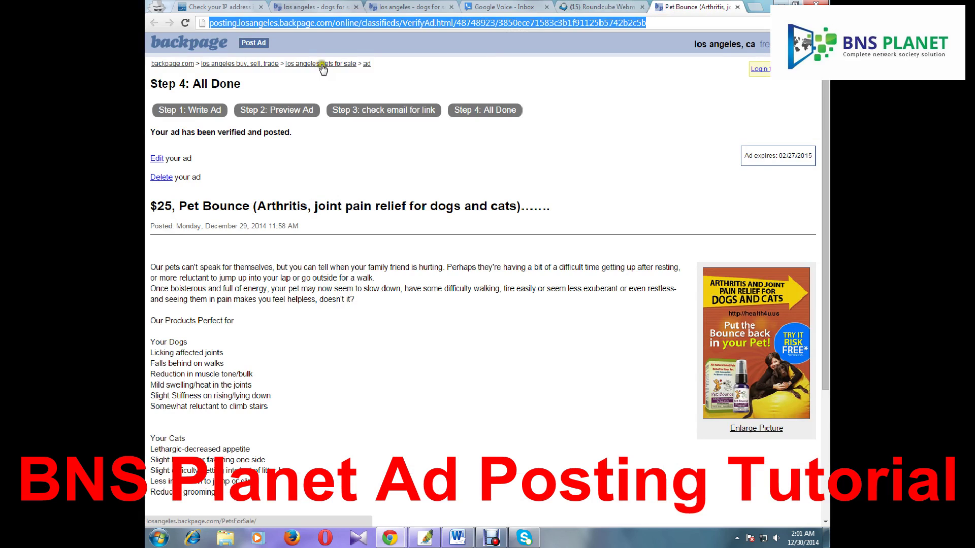
# Open the live Pet Bounce ad page via the 'ad' link, select its URL, and scroll through it
pyautogui.click(367, 66)
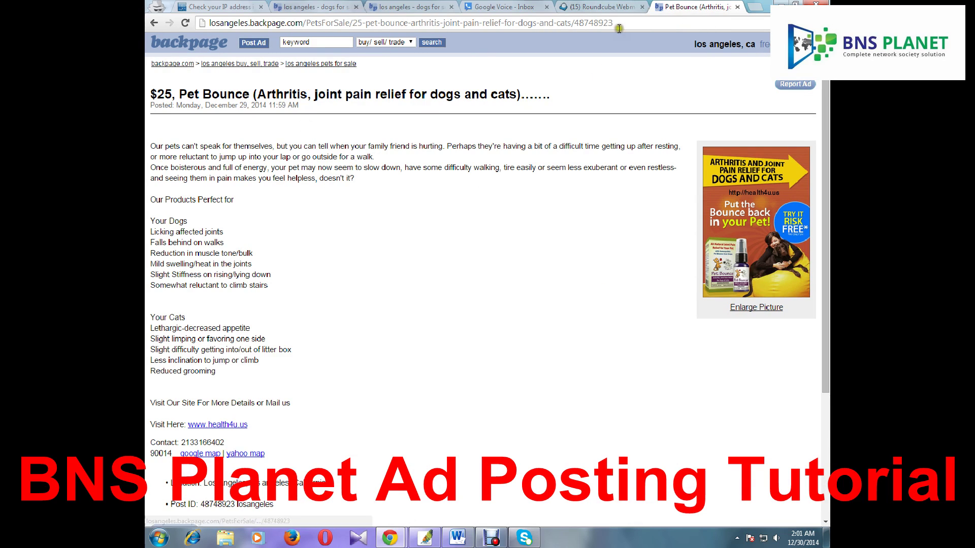
pyautogui.moveTo(615, 23); pyautogui.dragTo(208, 22)
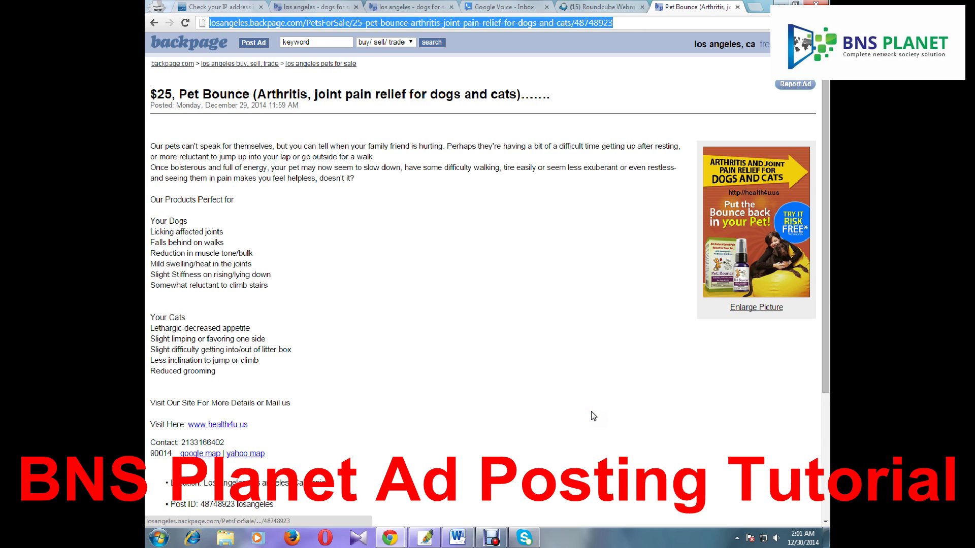
pyautogui.scroll(-3, 591, 412)
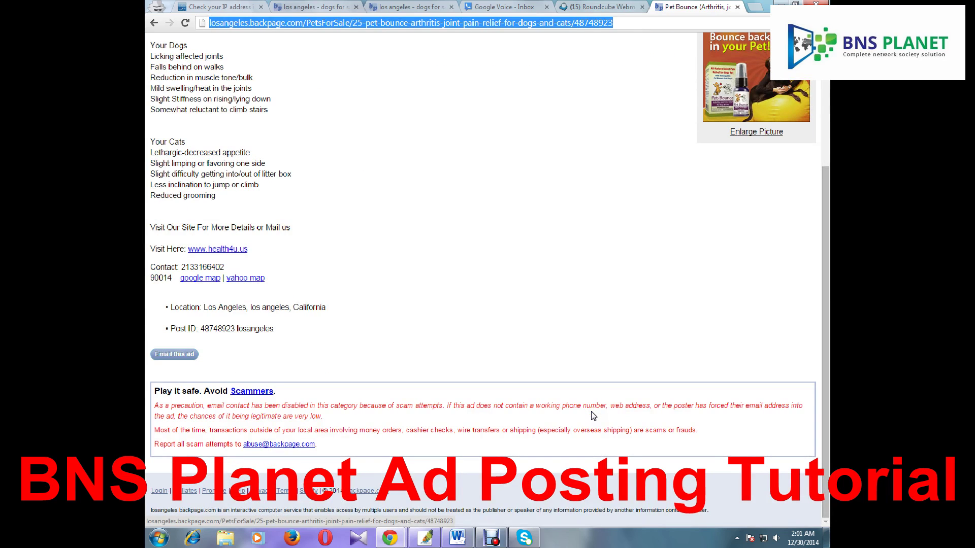
pyautogui.scroll(3, 593, 415)
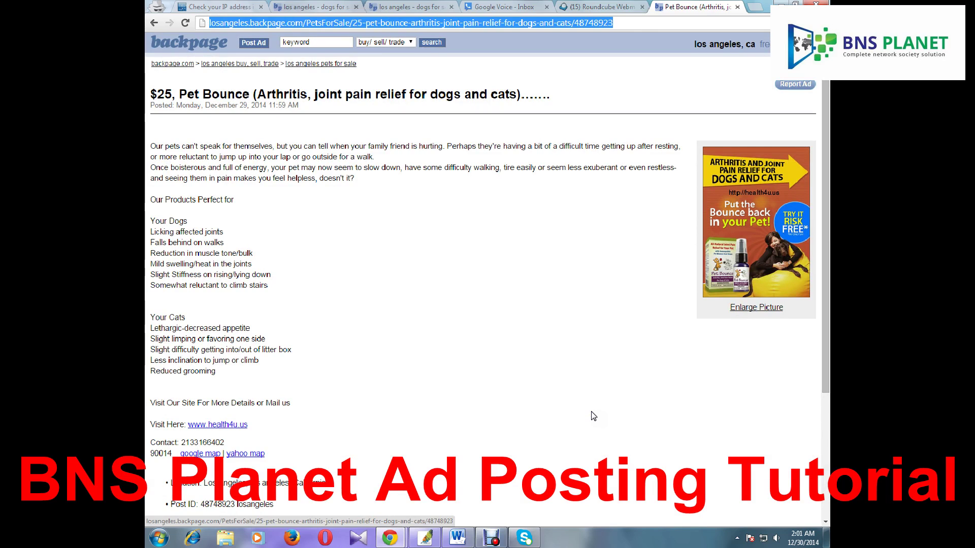
pyautogui.scroll(-2, 593, 416)
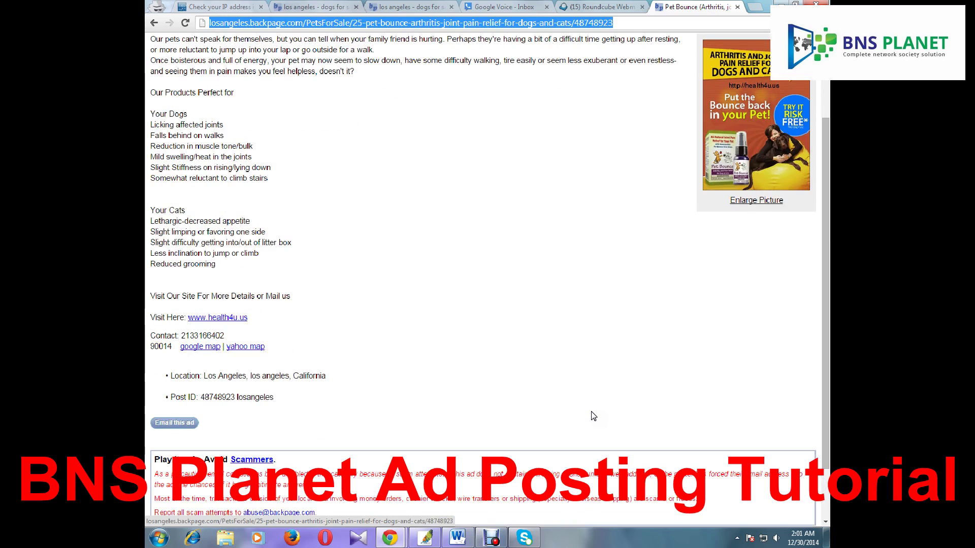
pyautogui.scroll(2, 593, 416)
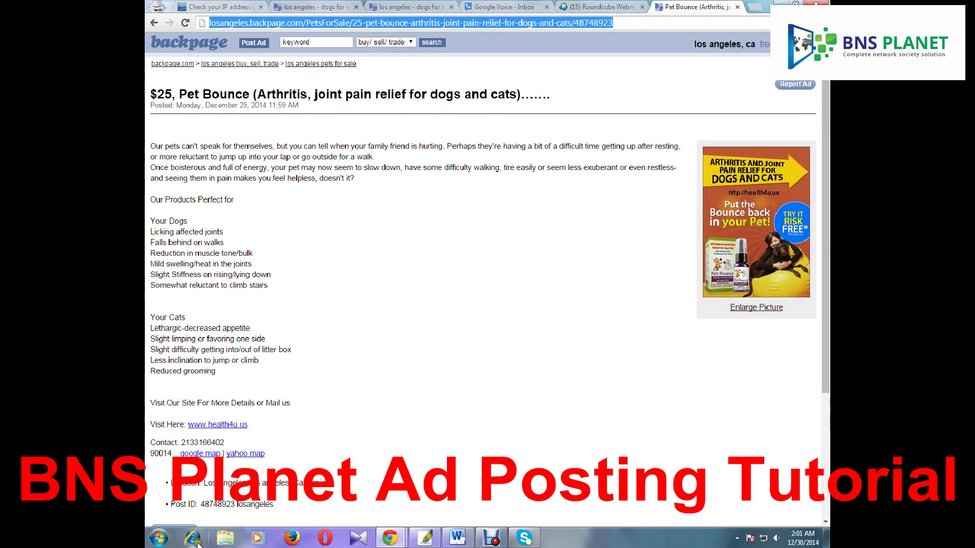
pyautogui.click(159, 539)
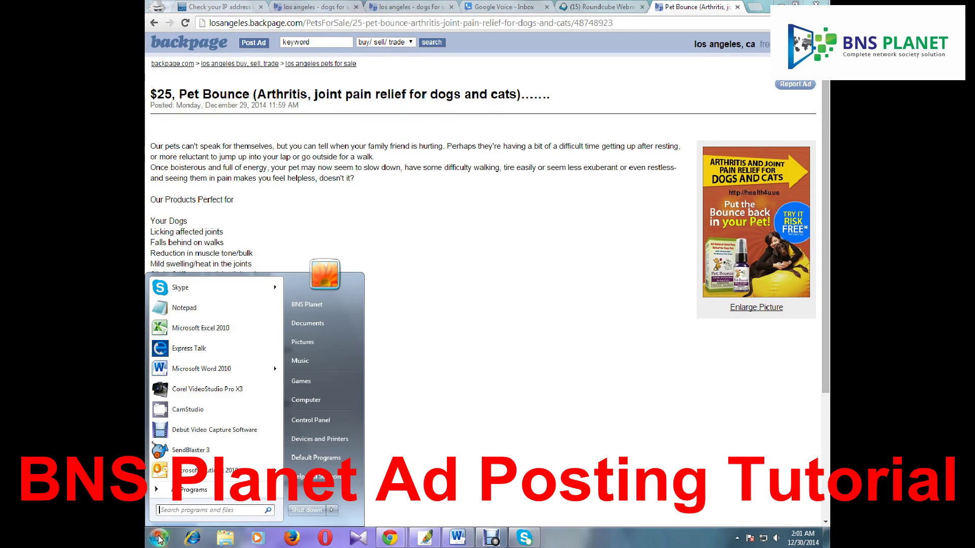
# Launch Excel 2010, dismiss the activation notice and recovery pane, and enter 'Platform' in A1
pyautogui.click(201, 330)
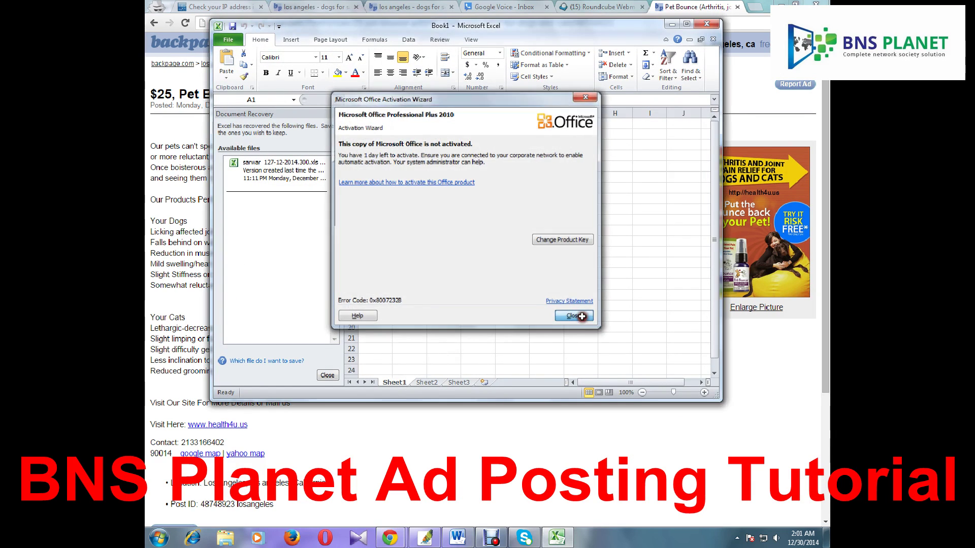
pyautogui.click(587, 325)
pyautogui.click(327, 376)
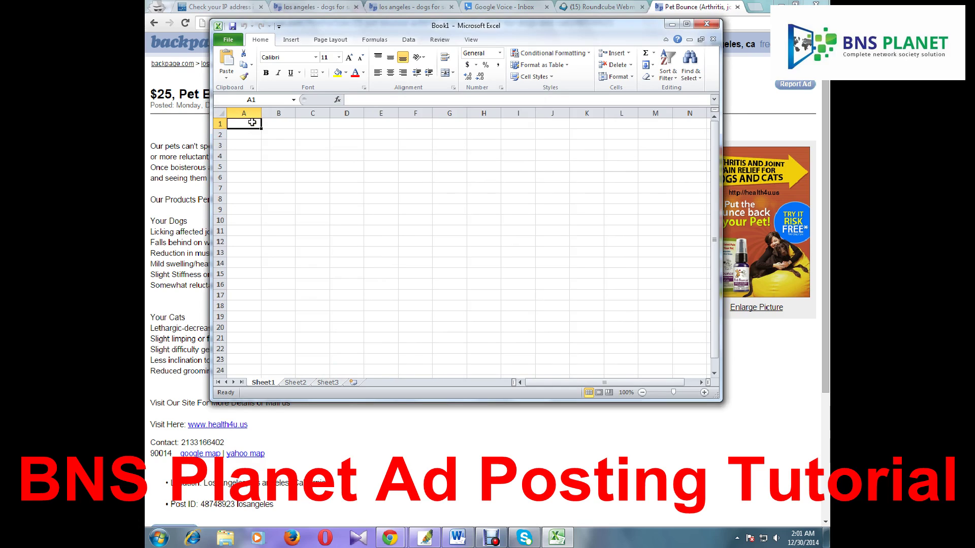
pyautogui.write('Platform')
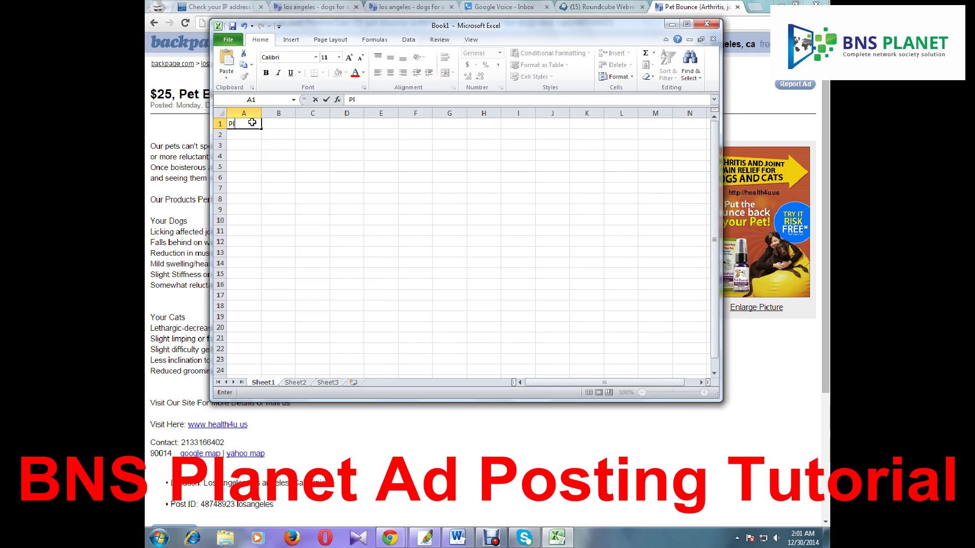